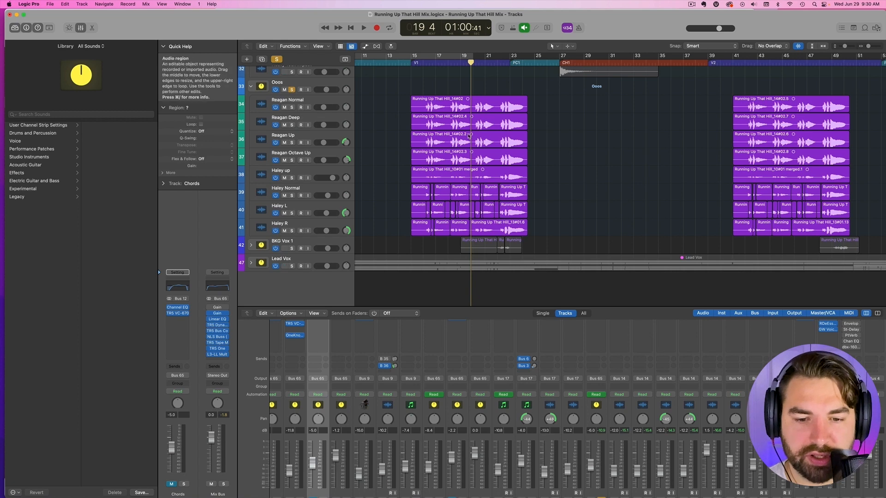
- Open the first-verse region of track 35 (Deep vocal) in the Flex Pitch editor with its full length in view
{"action": "scroll", "coordinate": [454, 133], "scroll_direction": "right", "scroll_amount": 3}
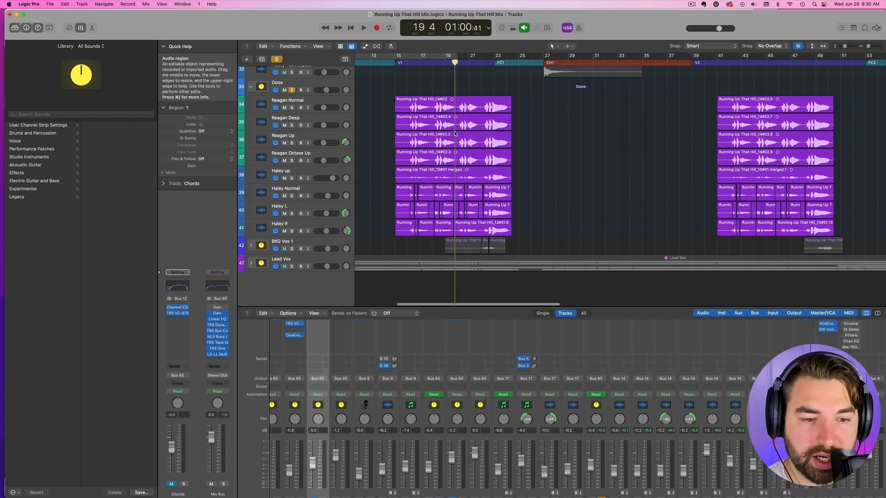
{"action": "left_click", "coordinate": [420, 119]}
{"action": "double_click", "coordinate": [421, 119]}
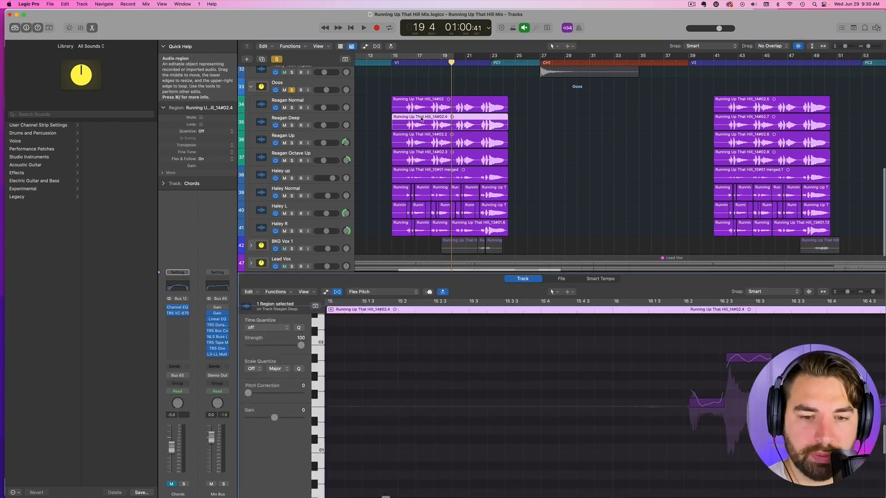
{"action": "left_click_drag", "start_coordinate": [872, 293], "coordinate": [869, 294]}
{"action": "scroll", "coordinate": [757, 324], "scroll_direction": "right", "scroll_amount": 7}
{"action": "scroll", "coordinate": [757, 324], "scroll_direction": "left", "scroll_amount": 3}
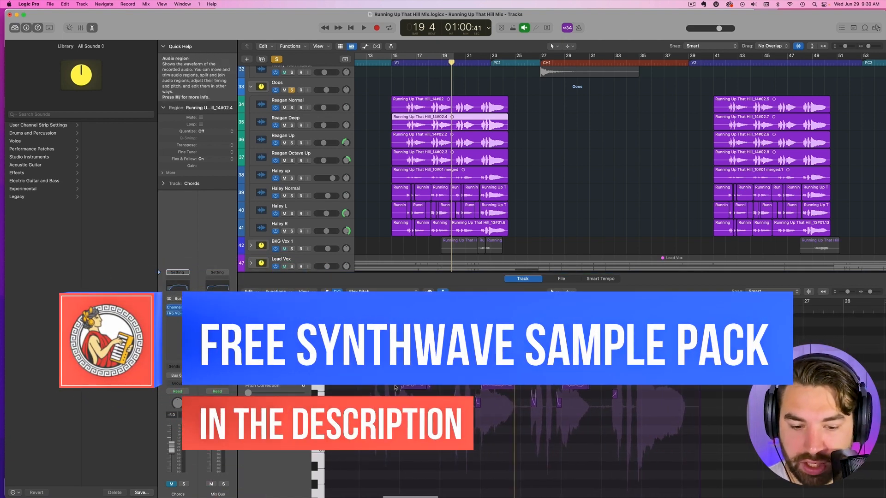
- Solo tracks 34 (Normal) and 35 (Deep) and play the verse, toggling their solos to compare the two vocals
{"action": "left_click", "coordinate": [291, 125]}
{"action": "left_click", "coordinate": [291, 108]}
{"action": "key", "text": "space"}
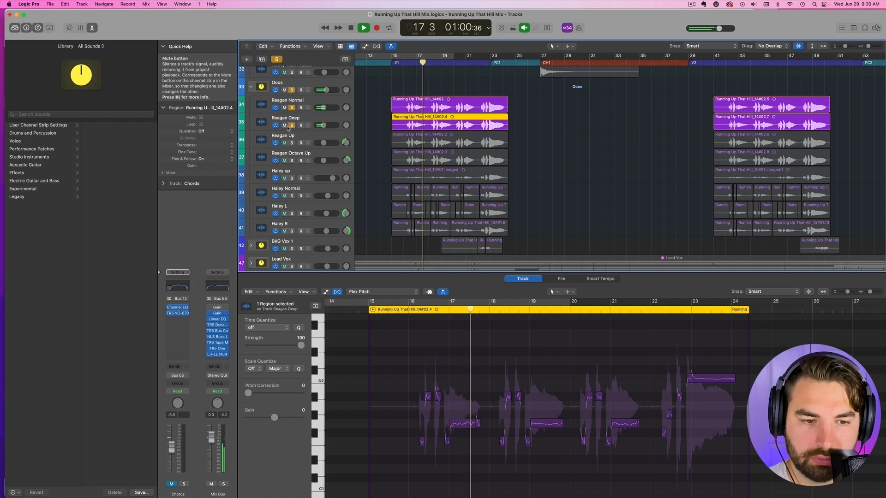
{"action": "left_click", "coordinate": [292, 125]}
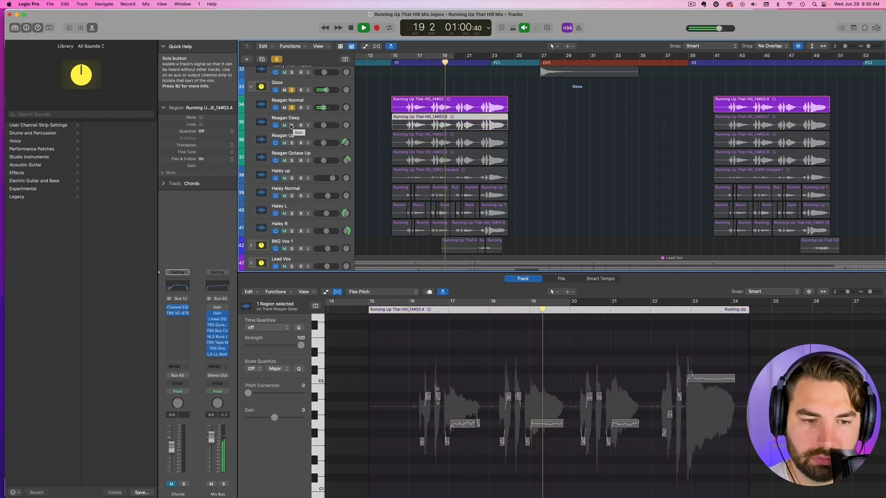
{"action": "left_click", "coordinate": [291, 125]}
{"action": "left_click", "coordinate": [292, 108]}
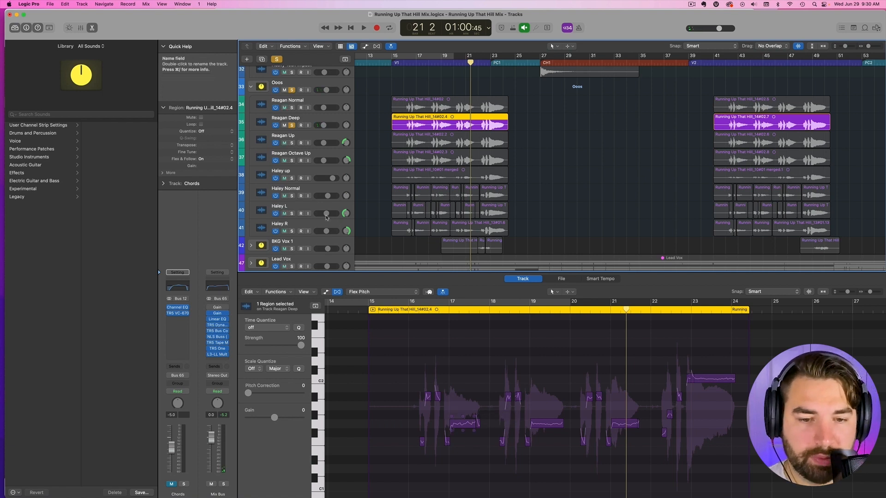
- Audition track 37 (Octave Up) alone from bar 16 by soloing it, and clear its solo after playback
{"action": "left_click", "coordinate": [291, 160]}
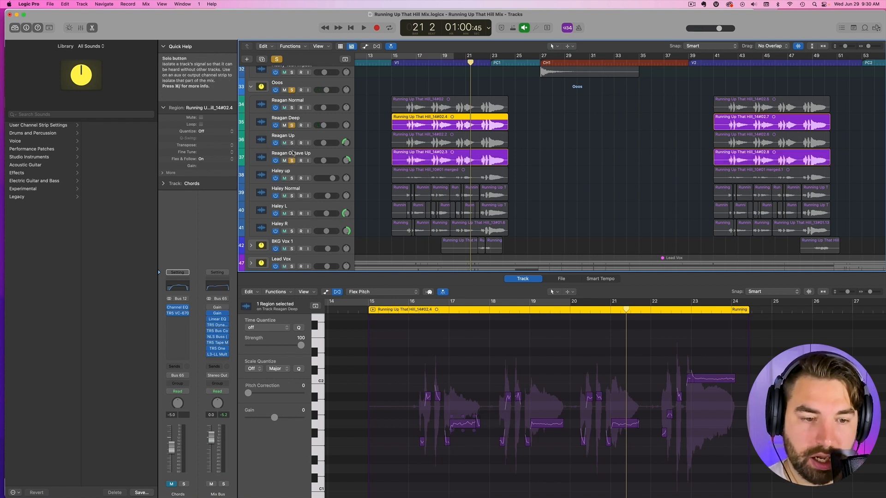
{"action": "left_click", "coordinate": [405, 62]}
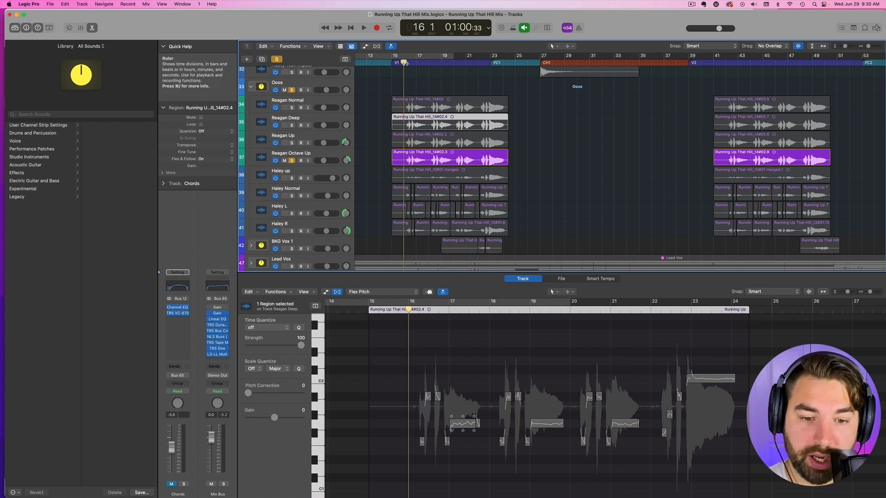
{"action": "key", "text": "space"}
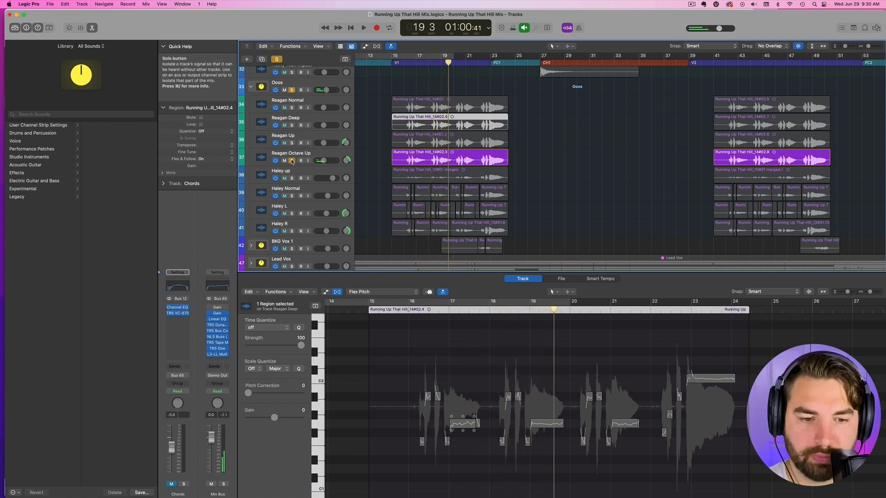
{"action": "left_click", "coordinate": [292, 161]}
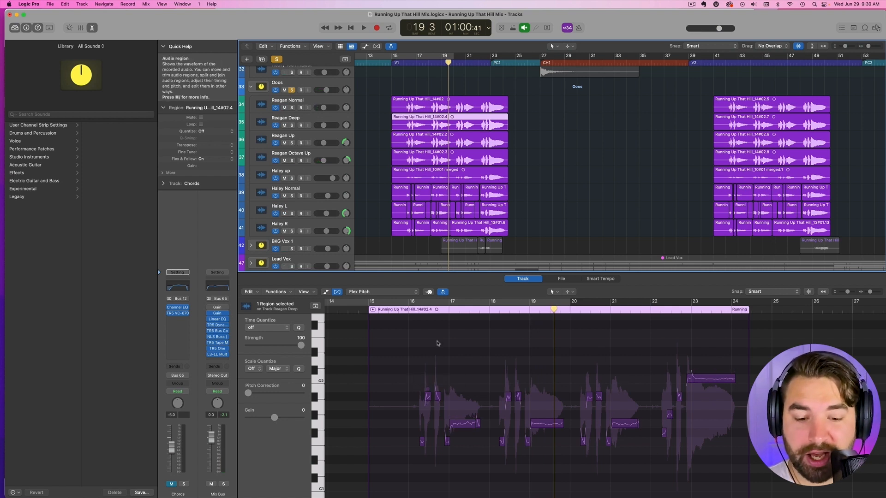
- Select track 38 in the Ooos stack, solo it and play its verse part
{"action": "scroll", "coordinate": [442, 339], "scroll_direction": "down", "scroll_amount": 2}
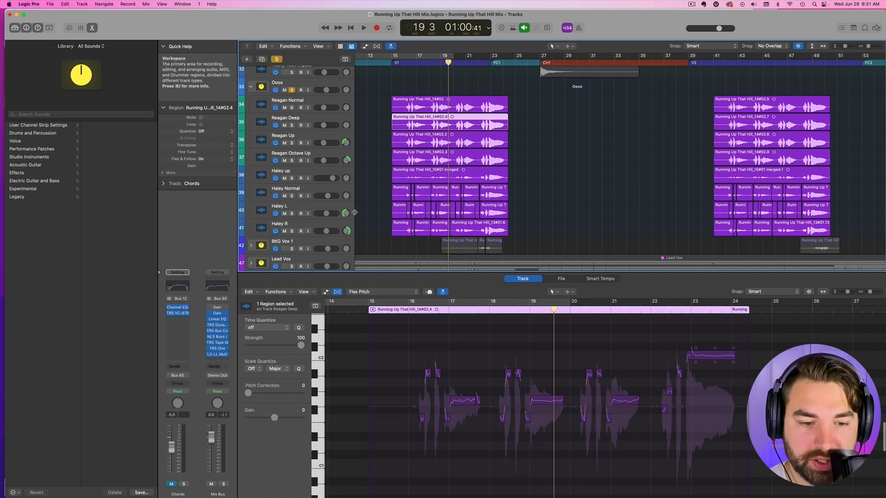
{"action": "scroll", "coordinate": [354, 212], "scroll_direction": "up", "scroll_amount": 2}
{"action": "scroll", "coordinate": [354, 212], "scroll_direction": "left", "scroll_amount": 2}
{"action": "scroll", "coordinate": [292, 189], "scroll_direction": "down", "scroll_amount": 2}
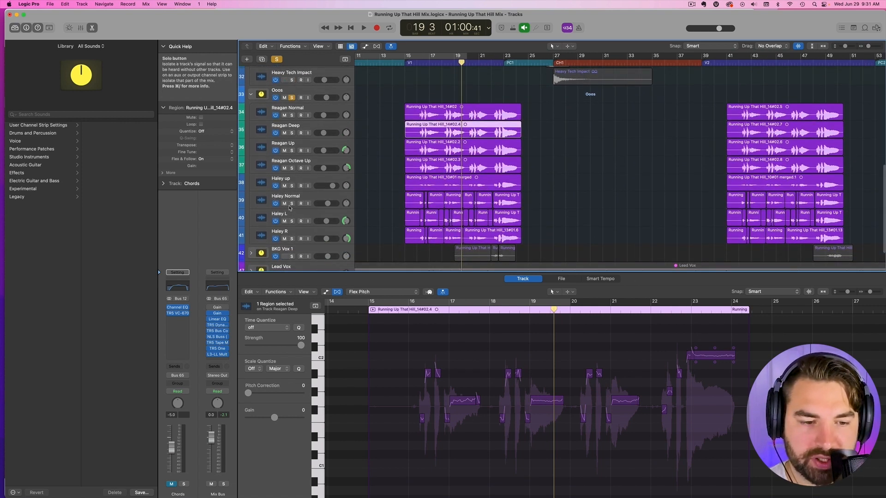
{"action": "left_click", "coordinate": [282, 179]}
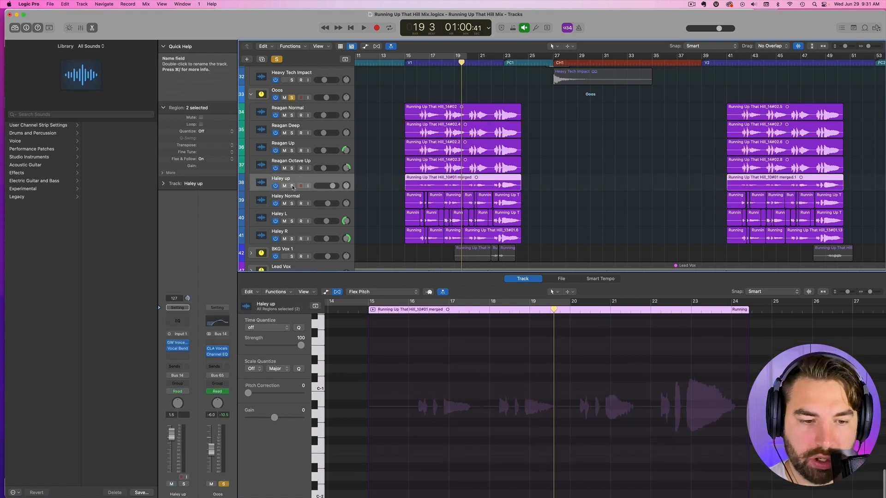
{"action": "left_click", "coordinate": [292, 186]}
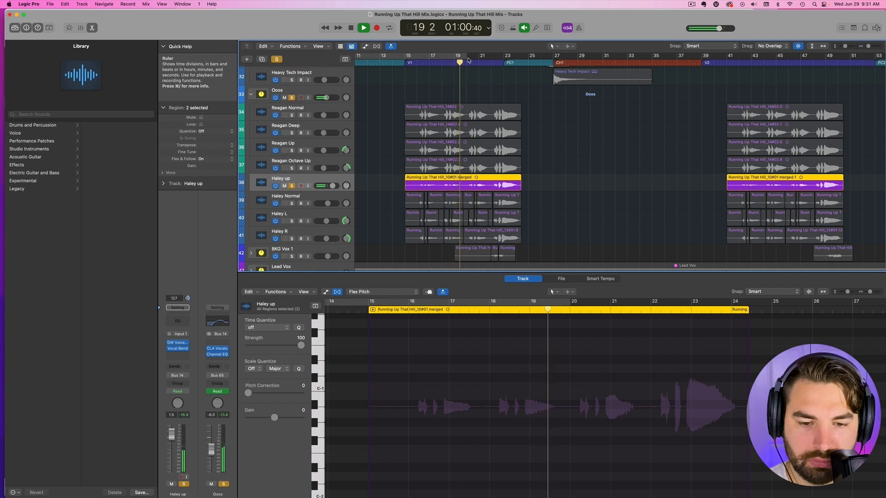
{"action": "key", "text": "space"}
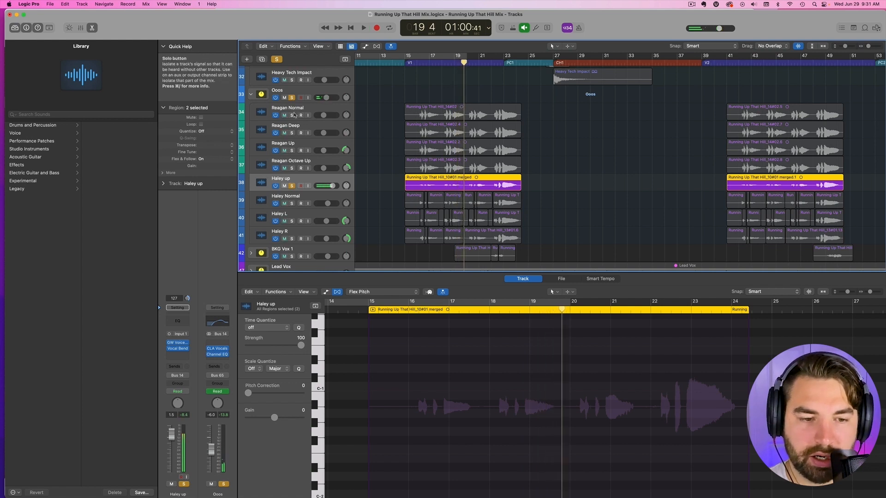
- Solo all vocal tracks of the Ooos stack, 34 through 41, and play them together from the start of verse 1
{"action": "left_click_drag", "start_coordinate": [292, 115], "coordinate": [294, 243]}
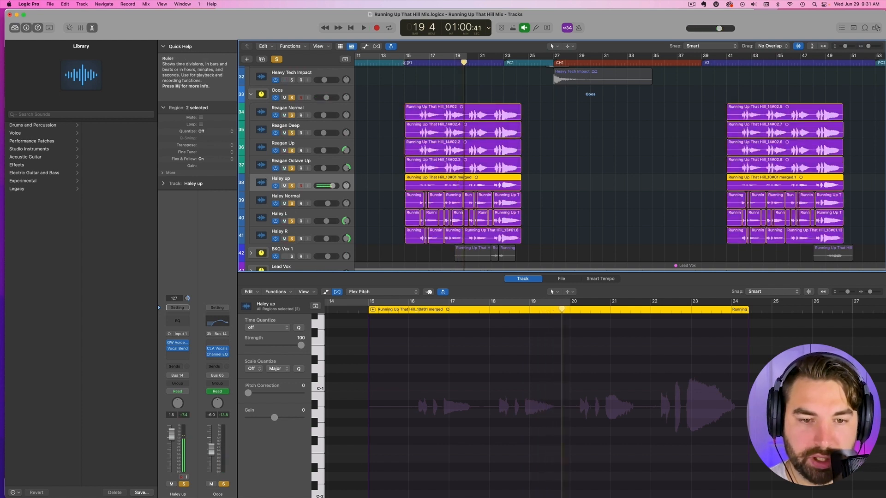
{"action": "left_click", "coordinate": [404, 60]}
{"action": "key", "text": "space"}
{"action": "scroll", "coordinate": [566, 158], "scroll_direction": "up", "scroll_amount": 1}
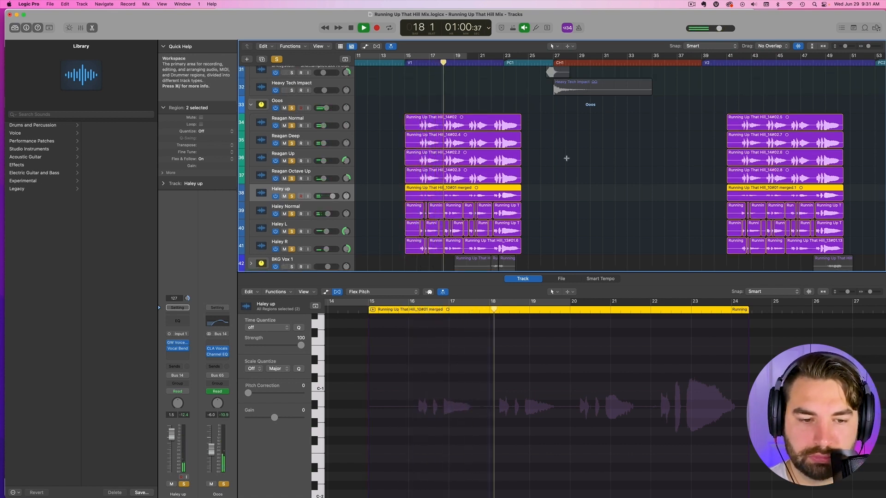
{"action": "scroll", "coordinate": [571, 158], "scroll_direction": "down", "scroll_amount": 4}
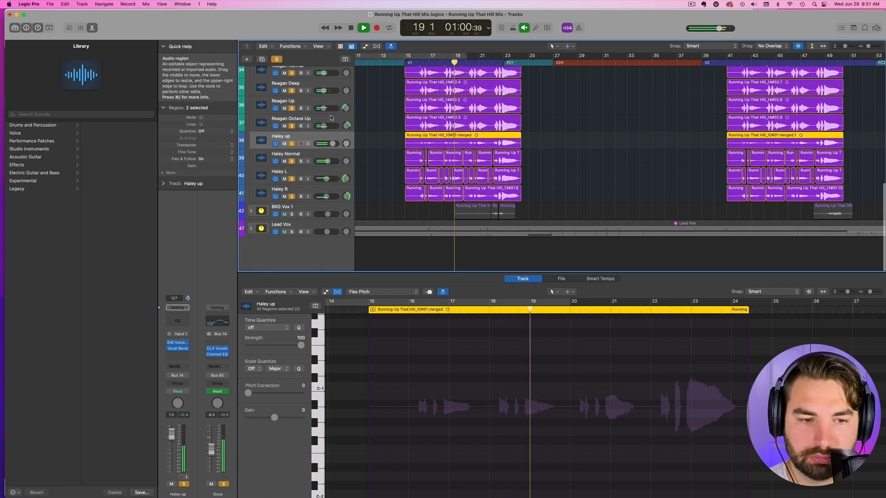
{"action": "scroll", "coordinate": [571, 157], "scroll_direction": "up", "scroll_amount": 3}
{"action": "key", "text": "space"}
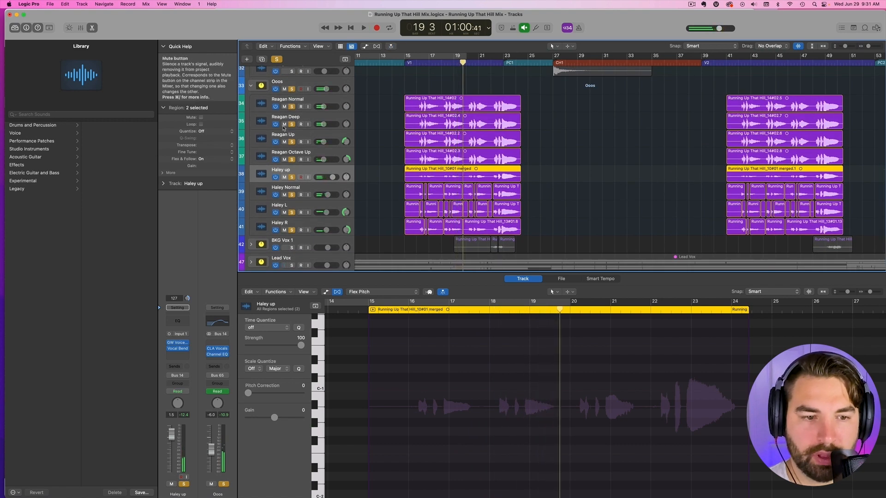
- Clear the solos on the Ooos stack and its vocal tracks, and collapse the stack
{"action": "left_click", "coordinate": [291, 89]}
{"action": "left_click", "coordinate": [275, 89]}
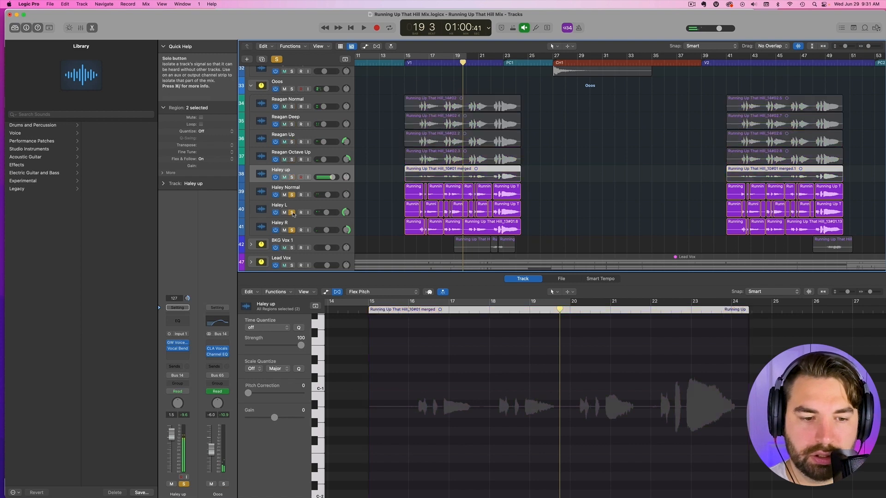
{"action": "left_click", "coordinate": [251, 84]}
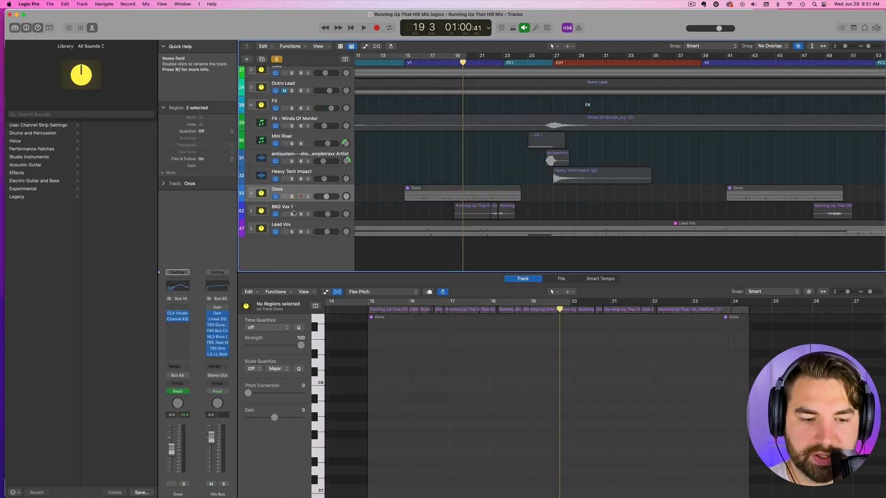
- Audition the BKG Vox 1 stack in solo from bar 19, both alone and together with Lead Vox
{"action": "key", "text": "space"}
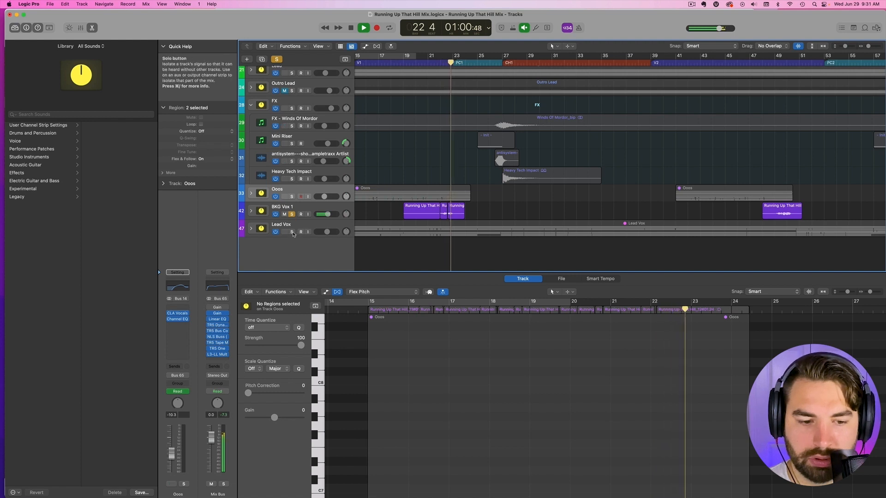
{"action": "key", "text": "space"}
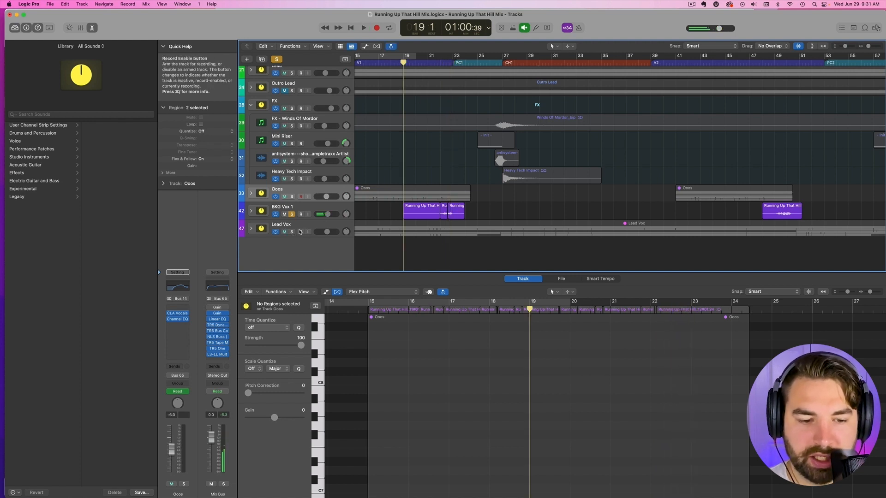
{"action": "left_click", "coordinate": [292, 232]}
{"action": "key", "text": "space"}
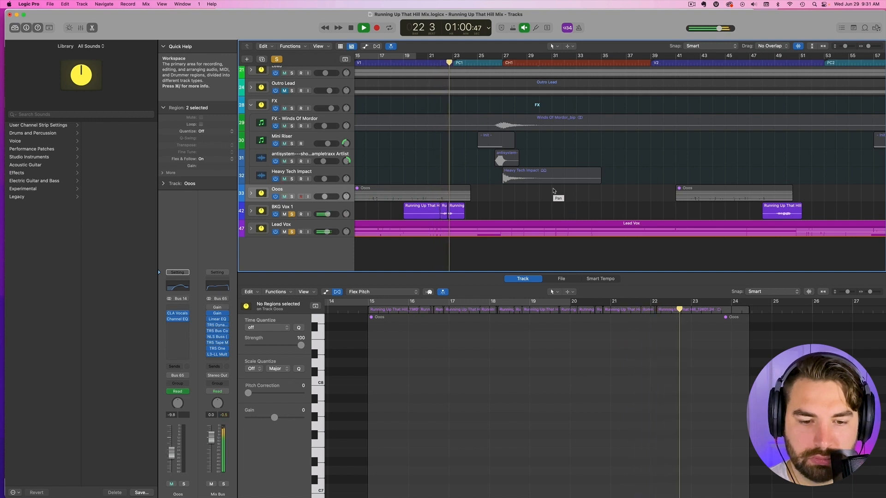
{"action": "key", "text": "space"}
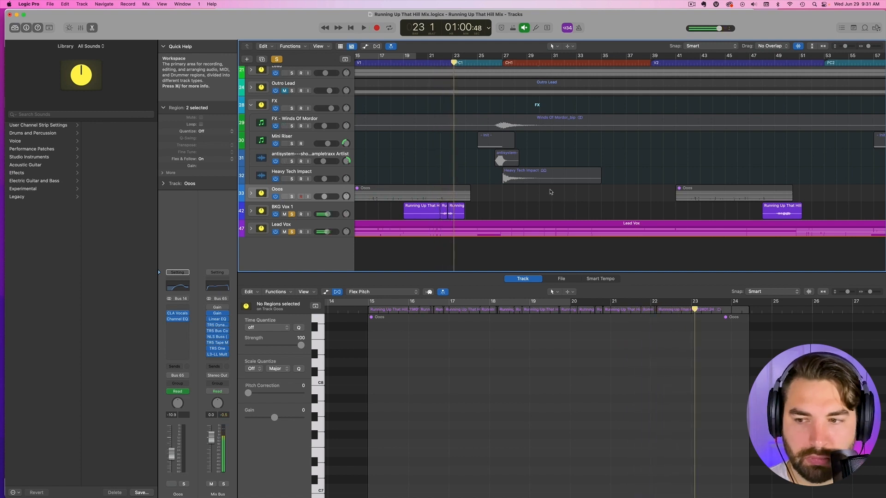
- Play the soloed BKG Vox 1 and Lead Vox stacks from the PC3 marker through the bridge and third verse
{"action": "left_click", "coordinate": [861, 46]}
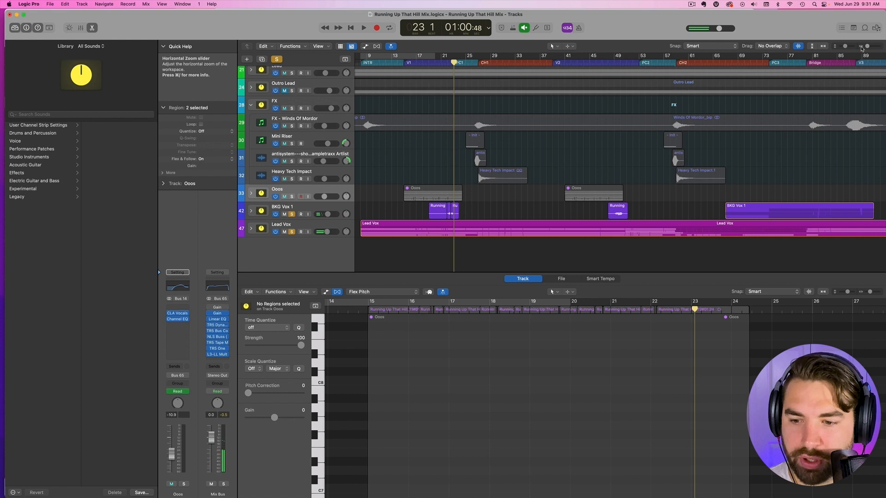
{"action": "left_click", "coordinate": [765, 63]}
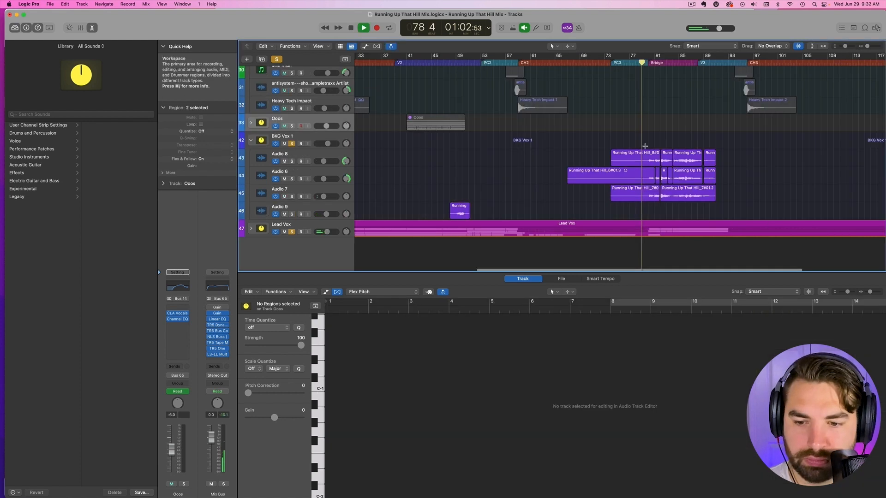
{"action": "scroll", "coordinate": [677, 146], "scroll_direction": "right", "scroll_amount": 5}
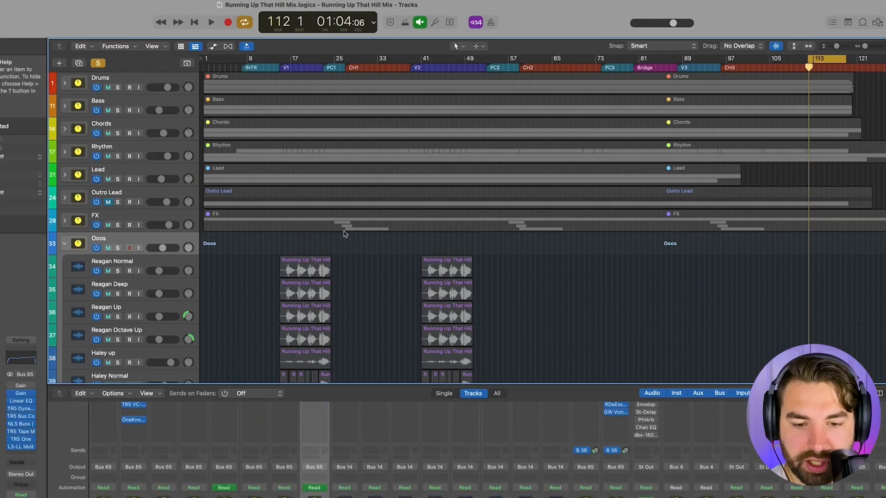
{"action": "scroll", "coordinate": [358, 221], "scroll_direction": "down", "scroll_amount": 5}
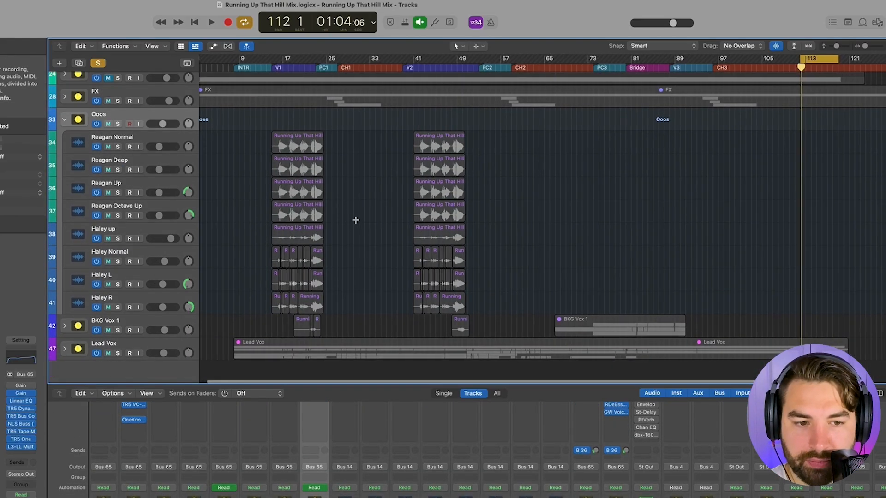
- Set the playhead to bar 15, open the CLA Vocals plug-in on the Ooos bus and examine its faders beside the track list
{"action": "scroll", "coordinate": [356, 219], "scroll_direction": "left", "scroll_amount": 1}
{"action": "left_click", "coordinate": [279, 67]}
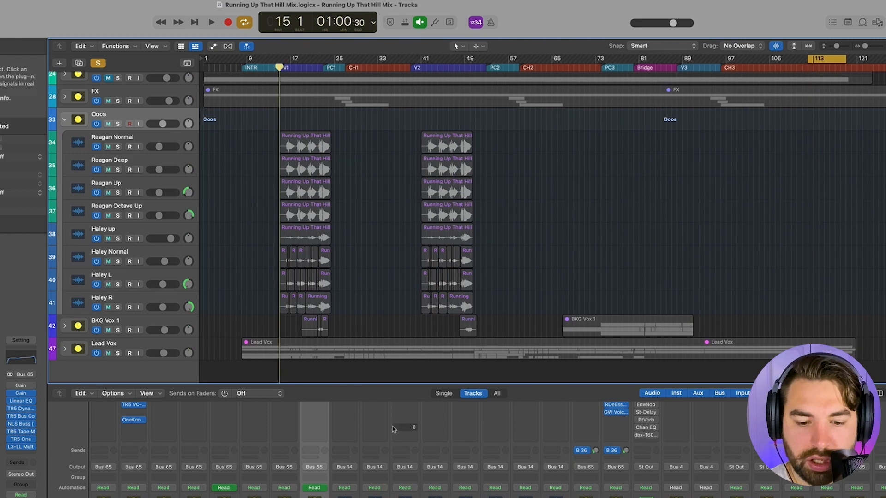
{"action": "scroll", "coordinate": [311, 448], "scroll_direction": "up", "scroll_amount": 2}
{"action": "scroll", "coordinate": [311, 448], "scroll_direction": "up", "scroll_amount": 3}
{"action": "left_click", "coordinate": [316, 479]}
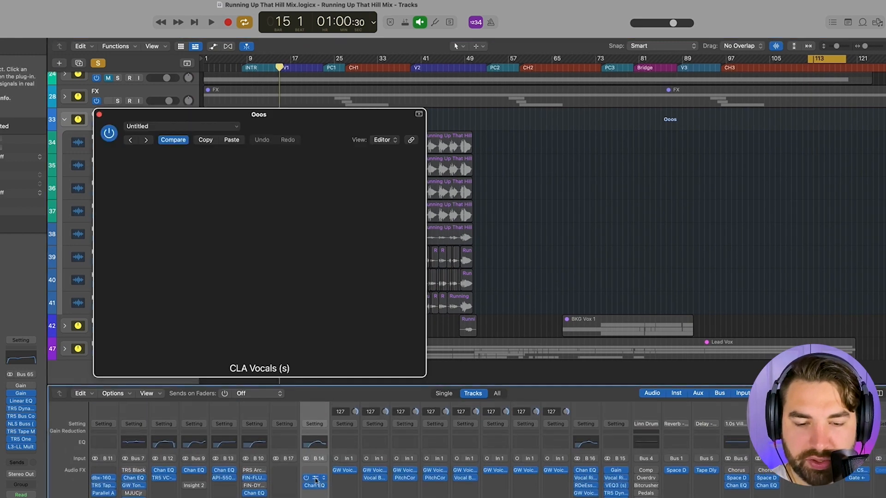
{"action": "left_click_drag", "start_coordinate": [332, 120], "coordinate": [644, 93]}
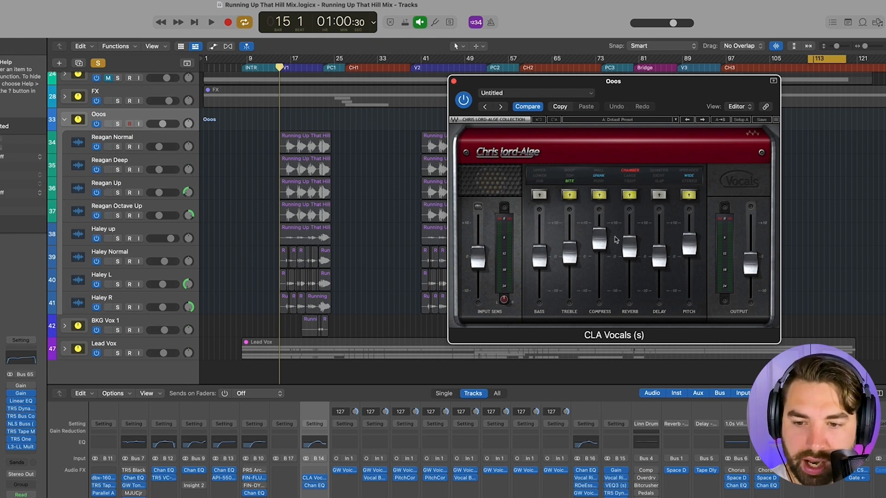
{"action": "left_click", "coordinate": [542, 259]}
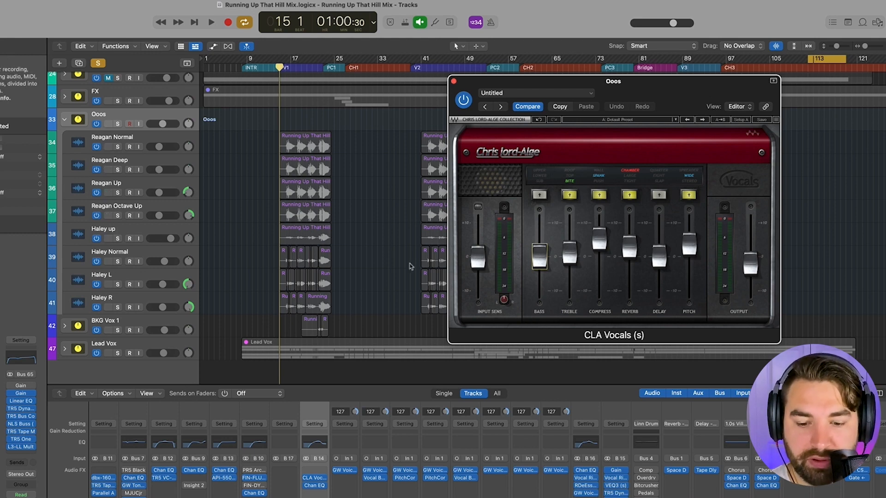
- Select track 35 (Deep vocal) and open its GW VoiceCentric plug-in
{"action": "left_click", "coordinate": [143, 161]}
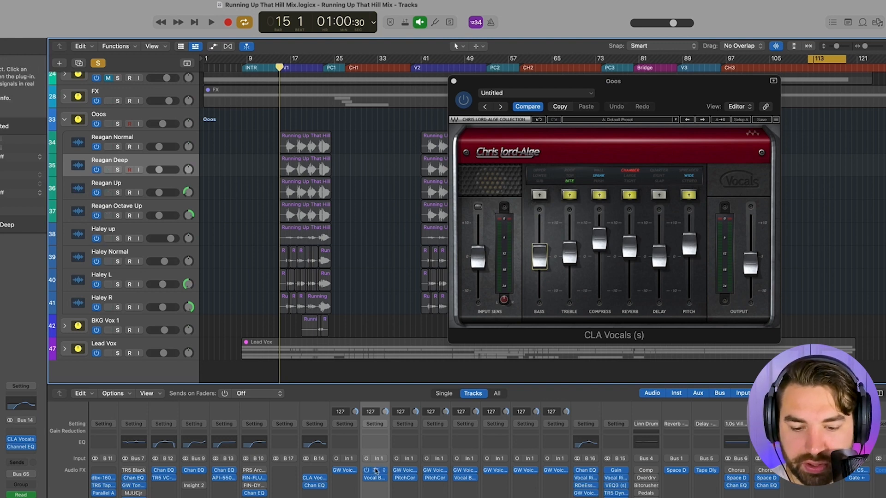
{"action": "left_click", "coordinate": [374, 470]}
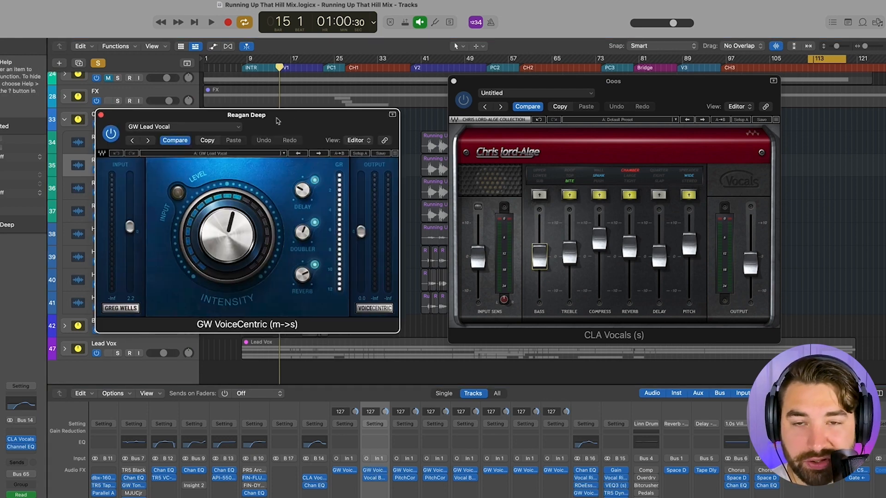
- Close the GW VoiceCentric plug-in on track 35 and the CLA Vocals plug-in on the Ooos bus
{"action": "left_click_drag", "start_coordinate": [293, 115], "coordinate": [336, 122]}
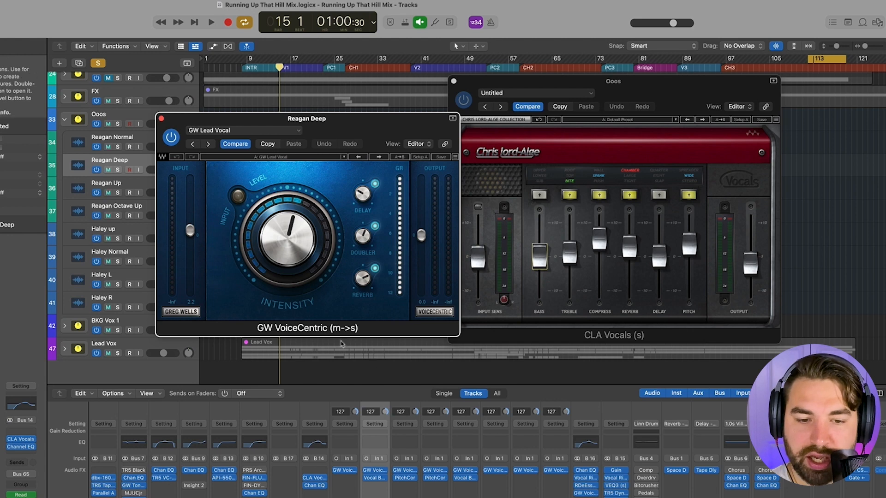
{"action": "left_click", "coordinate": [161, 119]}
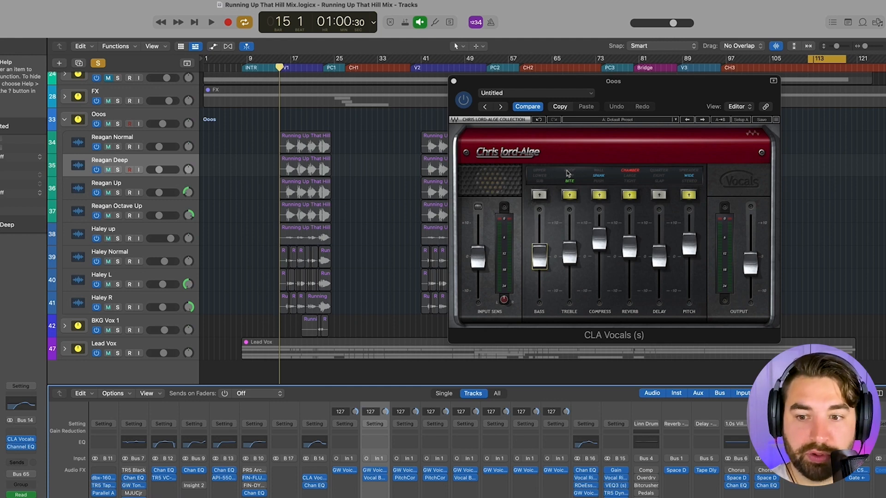
{"action": "left_click_drag", "start_coordinate": [452, 97], "coordinate": [361, 94]}
{"action": "left_click", "coordinate": [363, 80]}
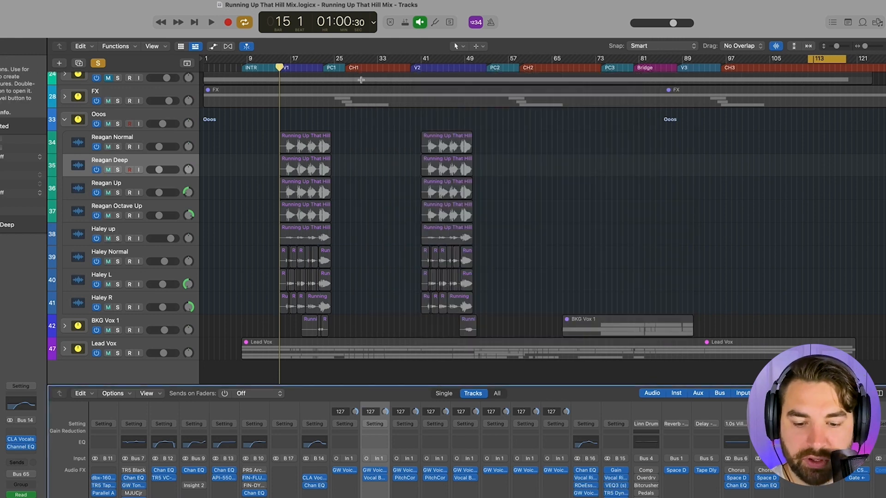
- Open Vocal Bender on track 35 (Deep vocal) clear of the track list, solo the track and start playback
{"action": "left_click", "coordinate": [374, 478]}
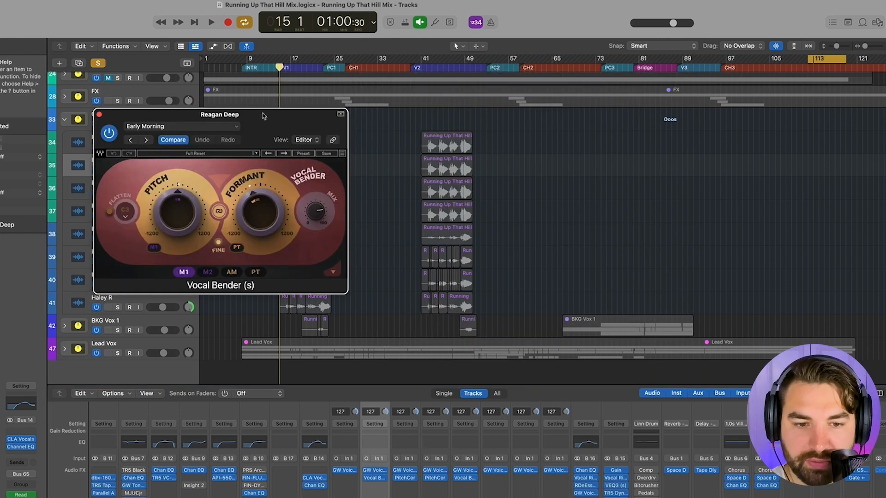
{"action": "left_click_drag", "start_coordinate": [263, 116], "coordinate": [549, 122]}
{"action": "left_click", "coordinate": [117, 170]}
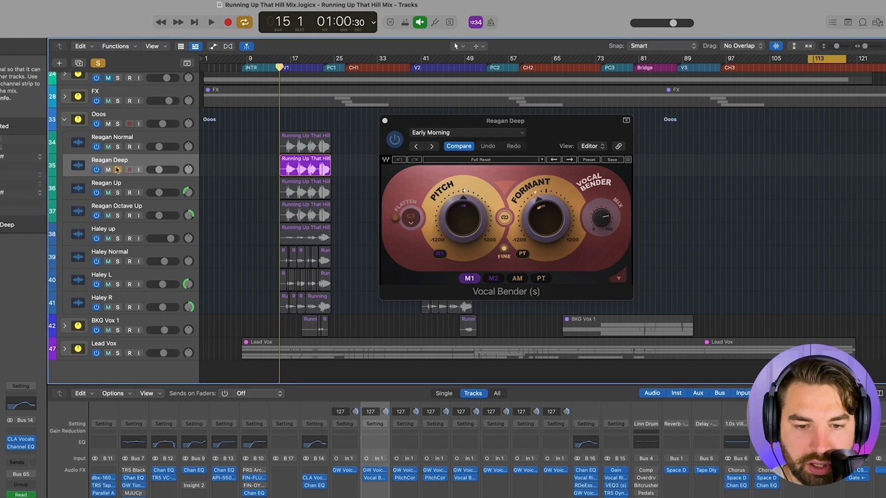
{"action": "key", "text": "space"}
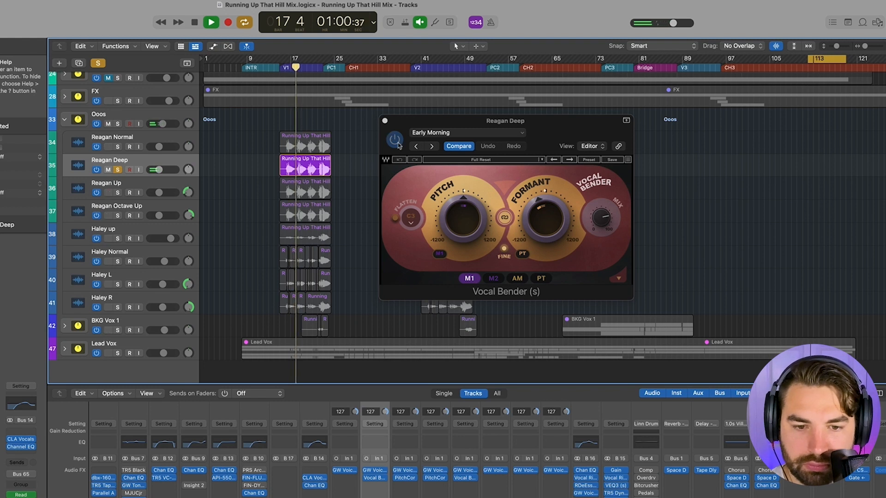
- Compare the Deep vocal with Vocal Bender bypassed and active, stop playback, close the plug-in and unsolo the track
{"action": "left_click", "coordinate": [396, 142]}
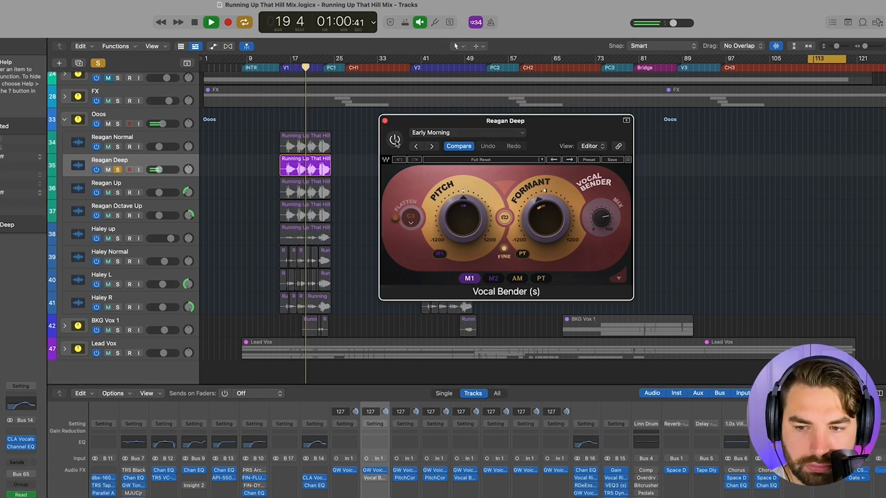
{"action": "left_click", "coordinate": [395, 140]}
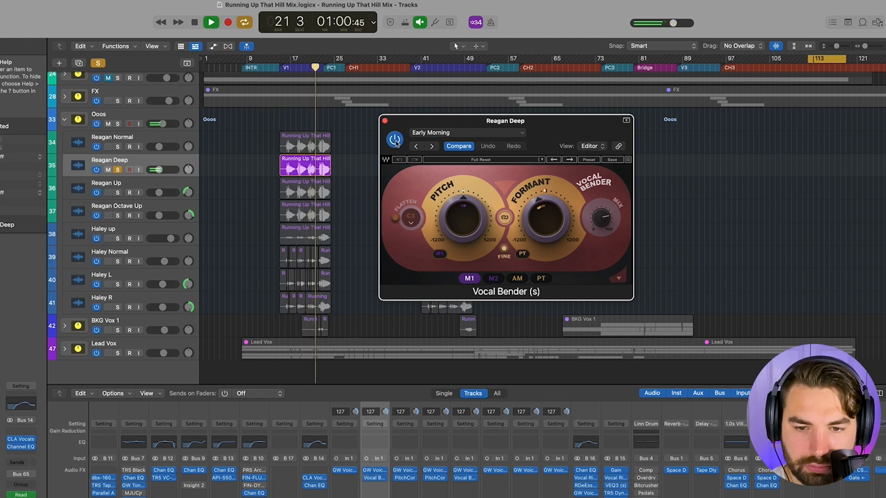
{"action": "key", "text": "space"}
{"action": "left_click", "coordinate": [384, 120]}
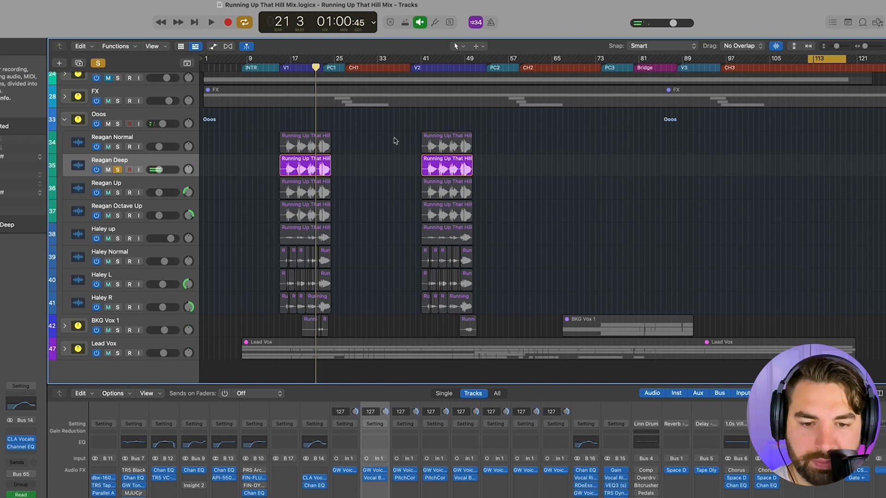
{"action": "left_click", "coordinate": [117, 170]}
- Solo track 38 (Up vocal) and open its Vocal Bender plug-in clear of the verse 1 regions
{"action": "left_click", "coordinate": [118, 239]}
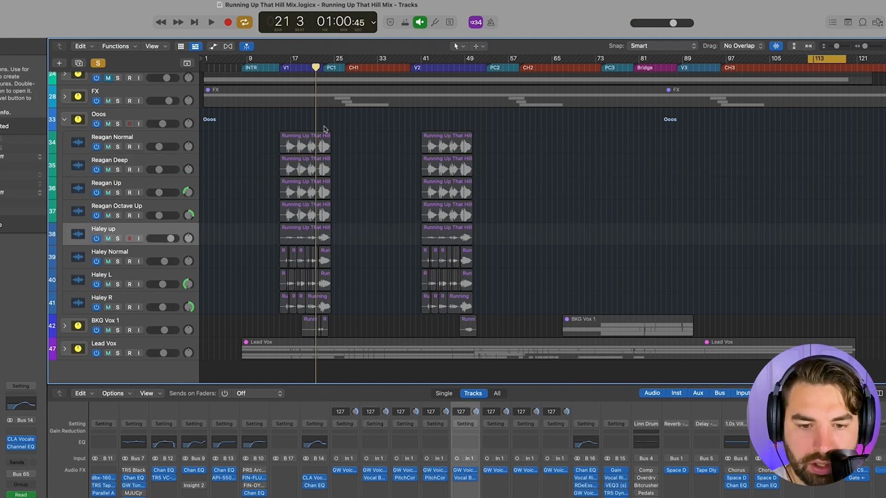
{"action": "left_click", "coordinate": [118, 238]}
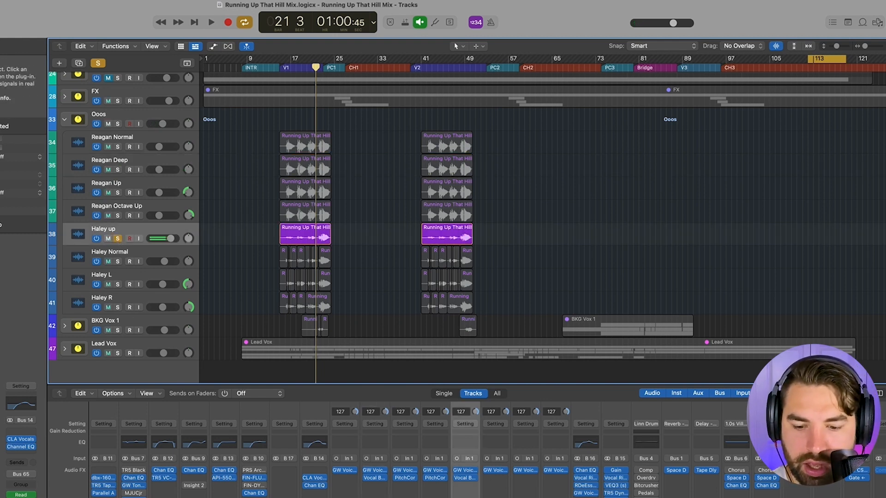
{"action": "left_click", "coordinate": [467, 479]}
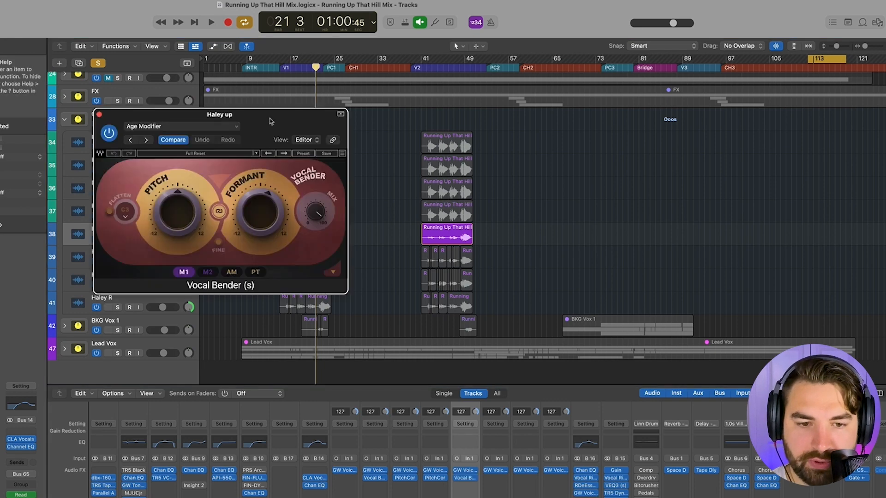
{"action": "left_click_drag", "start_coordinate": [271, 122], "coordinate": [715, 167]}
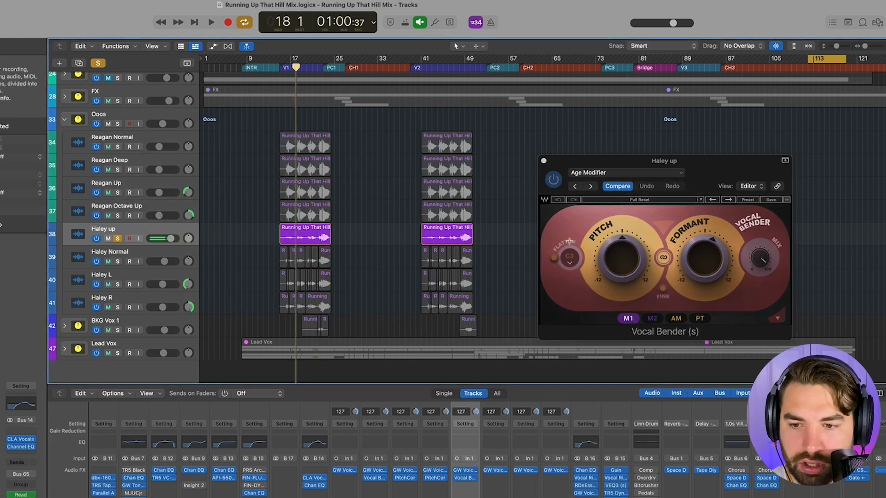
{"action": "left_click_drag", "start_coordinate": [609, 172], "coordinate": [489, 125]}
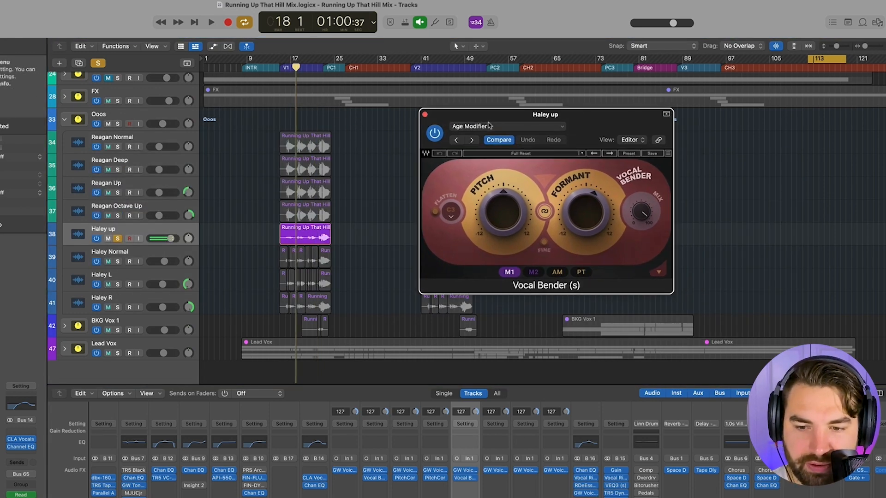
- Audition the soloed track 38 with Vocal Bender bypassed and re-enabled, stop playback and close the plug-in
{"action": "left_click", "coordinate": [434, 134]}
{"action": "key", "text": "space"}
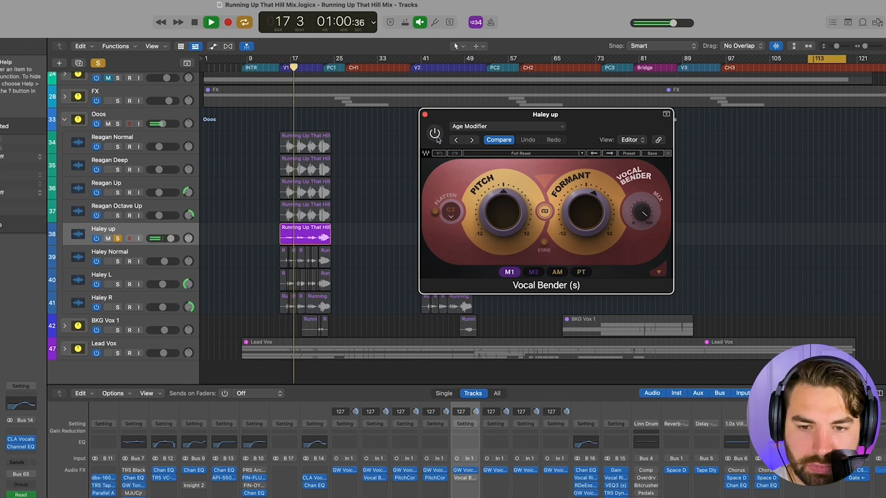
{"action": "left_click", "coordinate": [435, 135]}
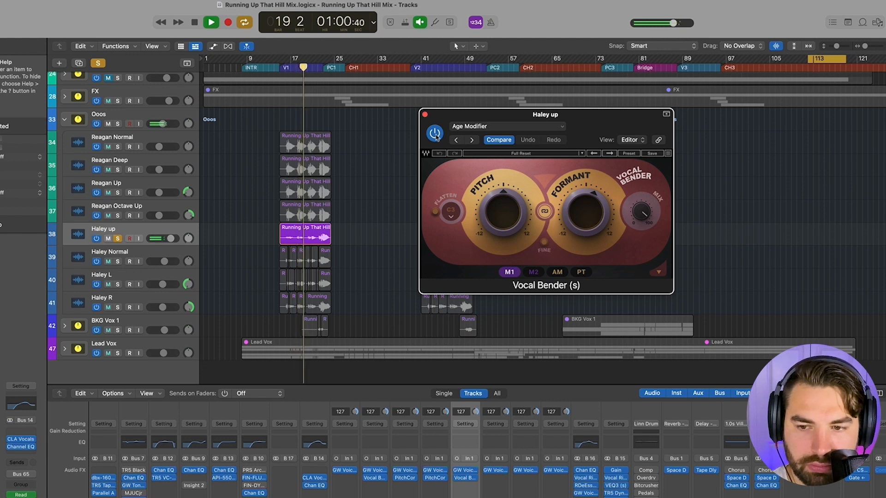
{"action": "key", "text": "space"}
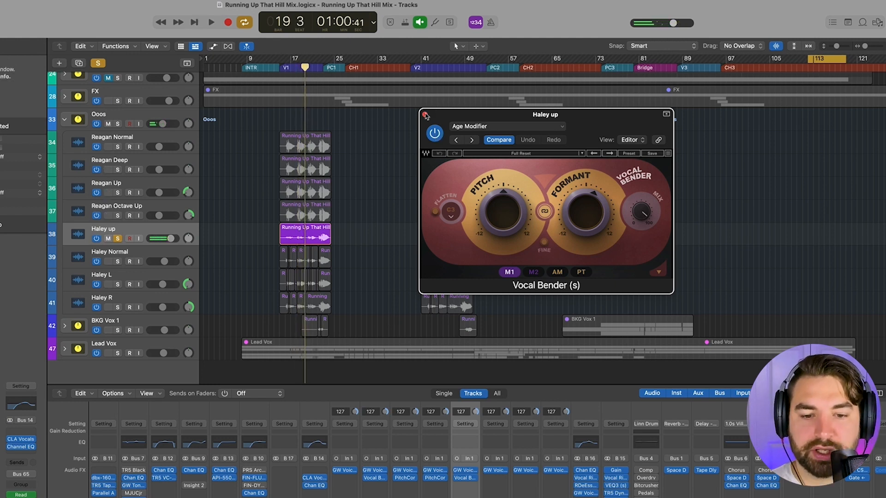
{"action": "left_click", "coordinate": [425, 115]}
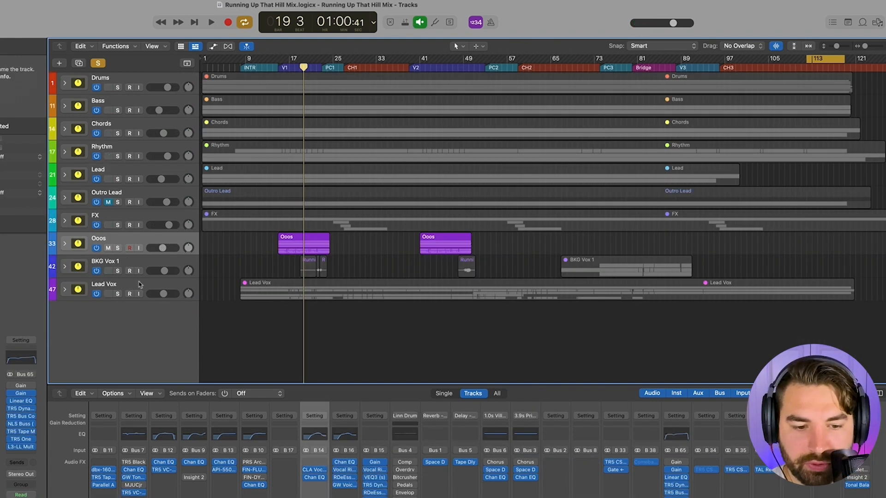
- Solo the Lead Vox stack and mute the Ooos stack
{"action": "left_click", "coordinate": [142, 287]}
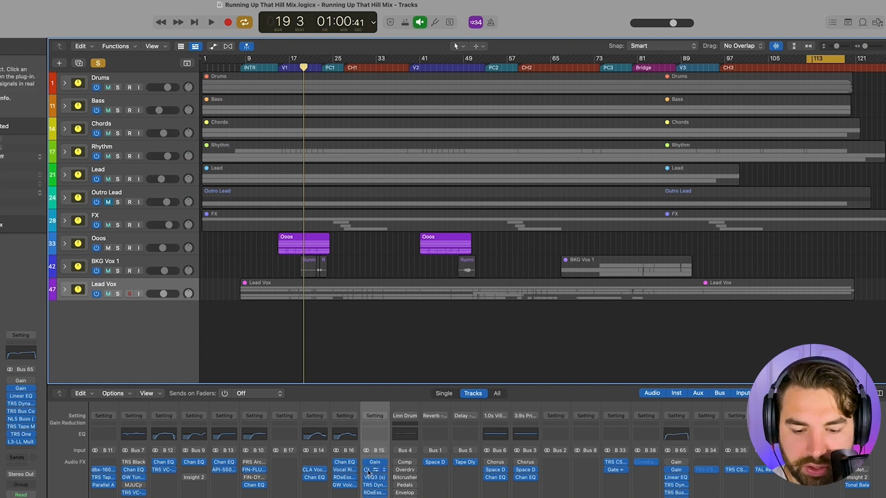
{"action": "left_click", "coordinate": [117, 294]}
{"action": "left_click", "coordinate": [108, 249]}
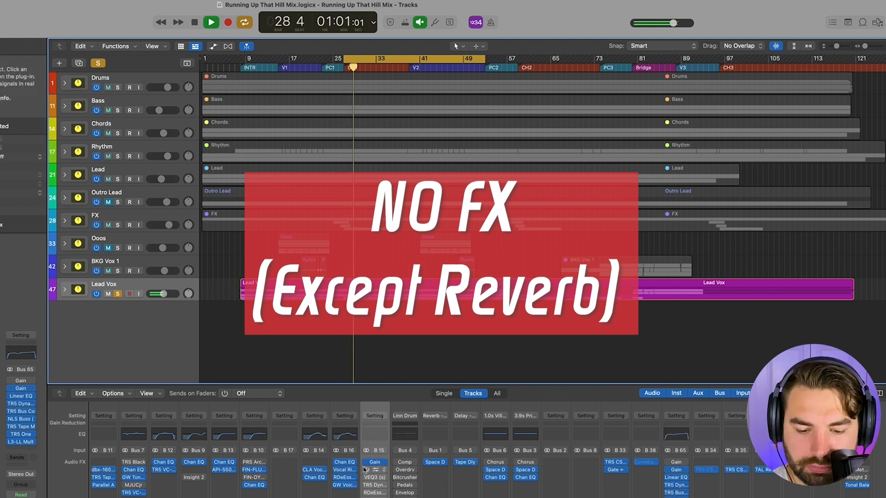
- Re-enable the bypassed Lead Vox inserts from Vocal Rider downward during chorus 1 playback, and stop playback
{"action": "left_click_drag", "start_coordinate": [366, 470], "coordinate": [365, 497]}
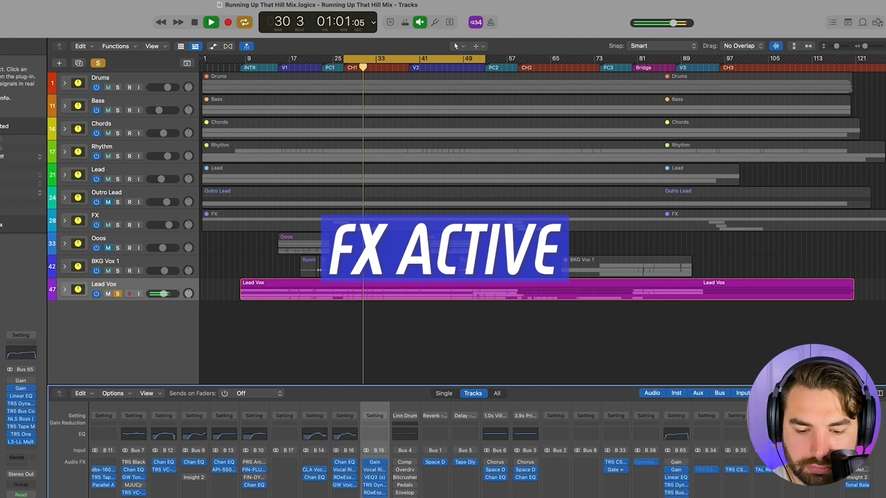
{"action": "key", "text": "space"}
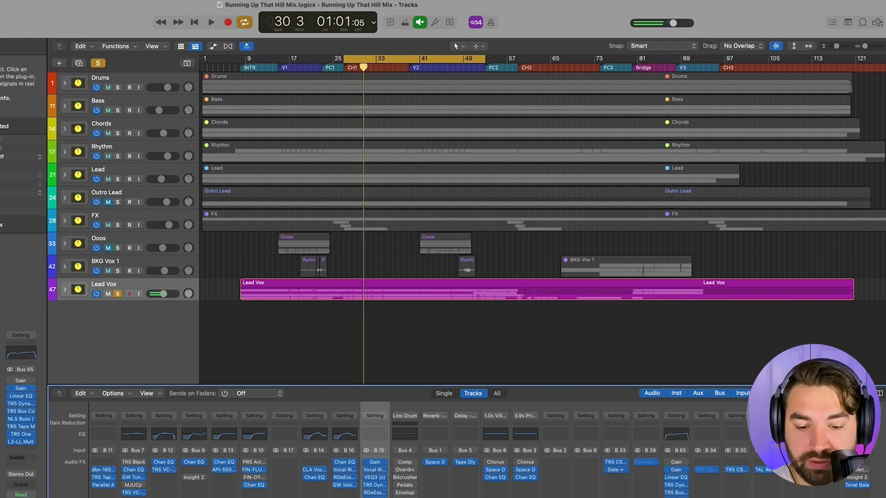
- Open the Vocal Rider plug-in on Lead Vox clear of the track list and play the soloed vocal through it
{"action": "scroll", "coordinate": [372, 479], "scroll_direction": "right", "scroll_amount": 2}
{"action": "left_click", "coordinate": [363, 471]}
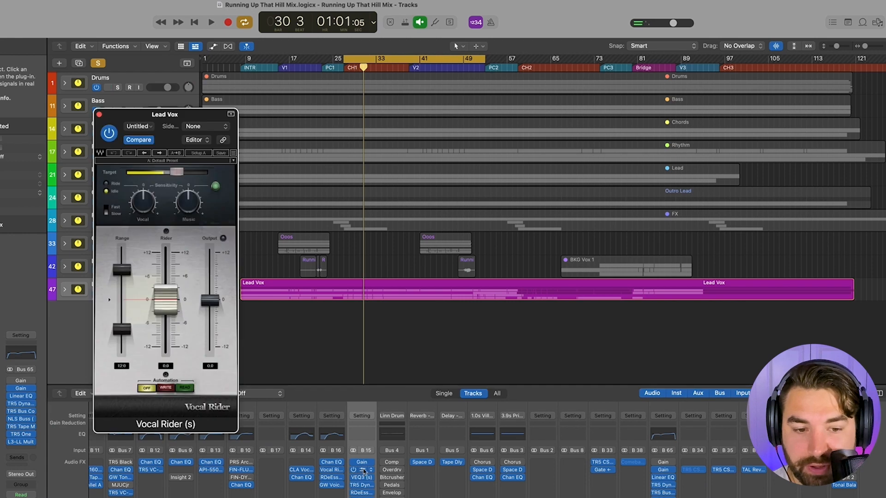
{"action": "left_click_drag", "start_coordinate": [184, 115], "coordinate": [618, 42]}
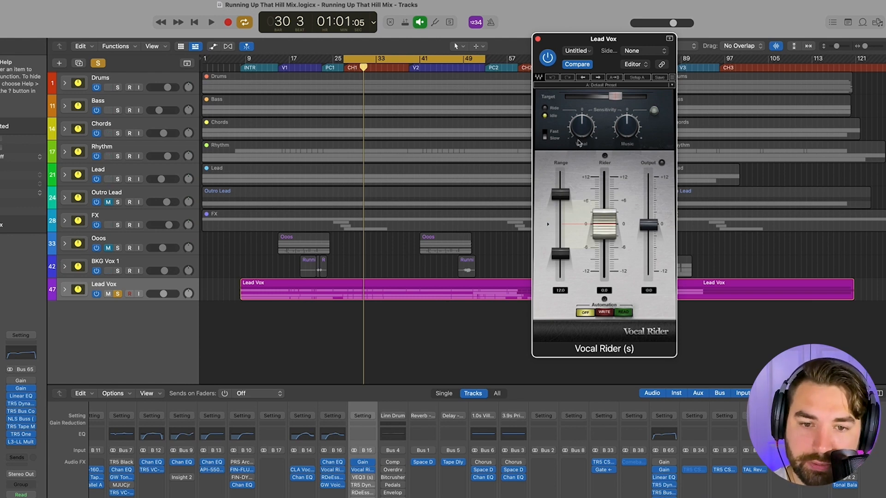
{"action": "key", "text": "space"}
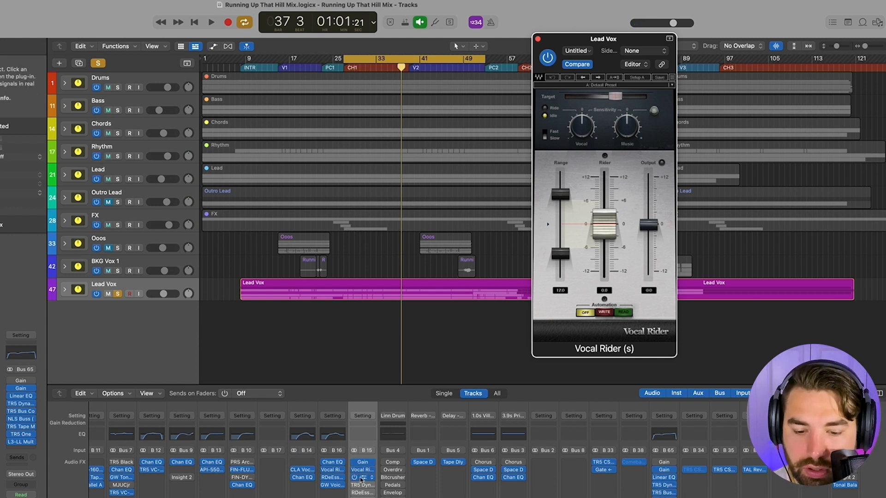
- Open the VEQ3 plug-in on Lead Vox, close Vocal Rider and place the equalizer over the lower arrangement
{"action": "left_click", "coordinate": [361, 478]}
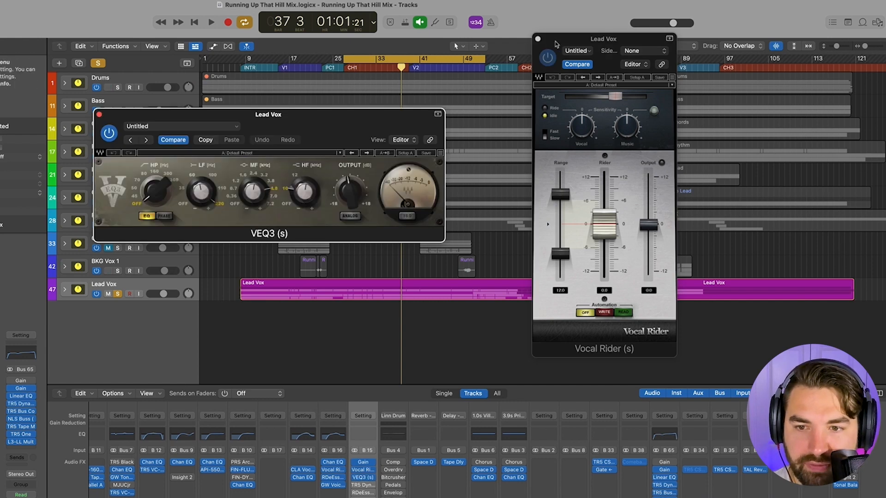
{"action": "left_click", "coordinate": [537, 39]}
{"action": "left_click_drag", "start_coordinate": [360, 122], "coordinate": [506, 252]}
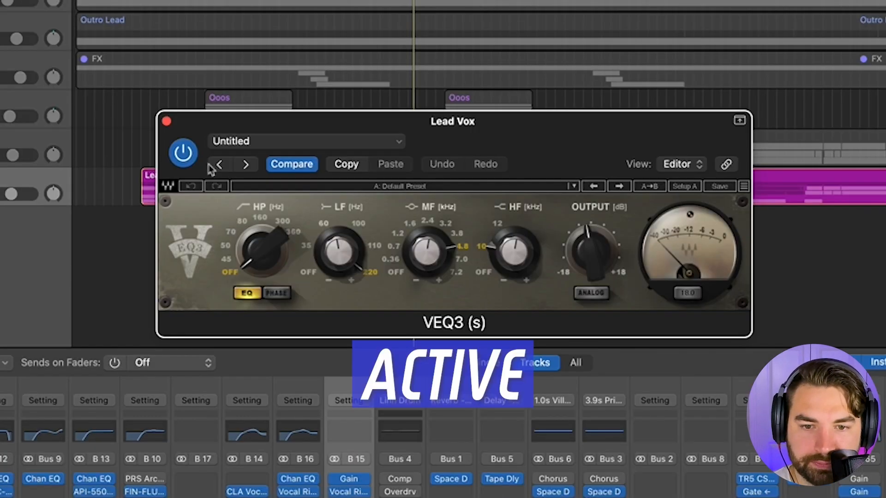
- Compare Lead Vox with VEQ3 bypassed and active during playback, stop playback and close the plug-in
{"action": "left_click", "coordinate": [183, 153]}
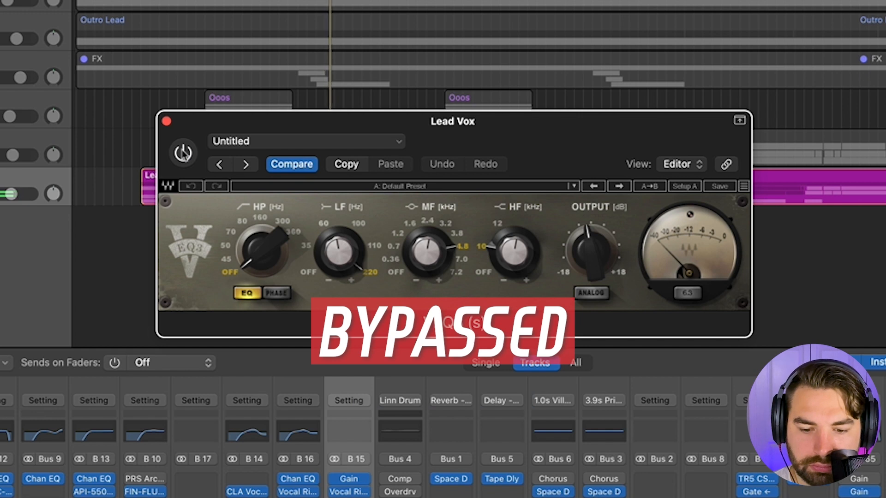
{"action": "left_click", "coordinate": [183, 154]}
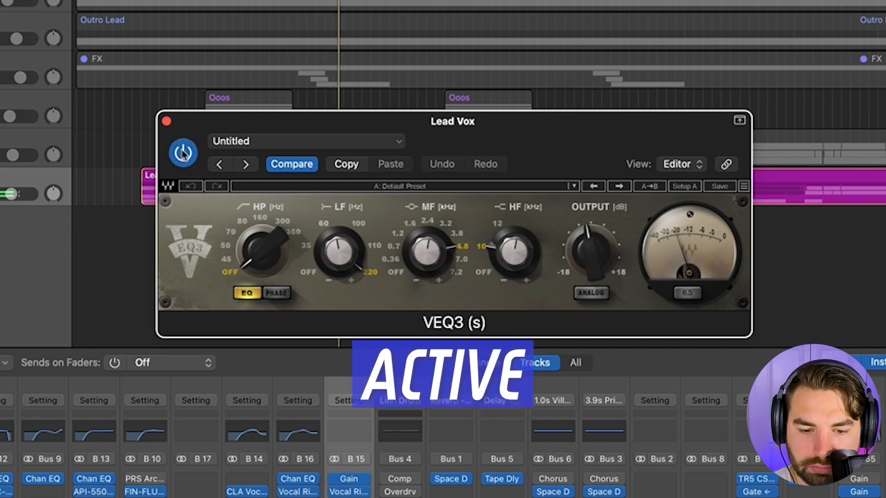
{"action": "key", "text": "space"}
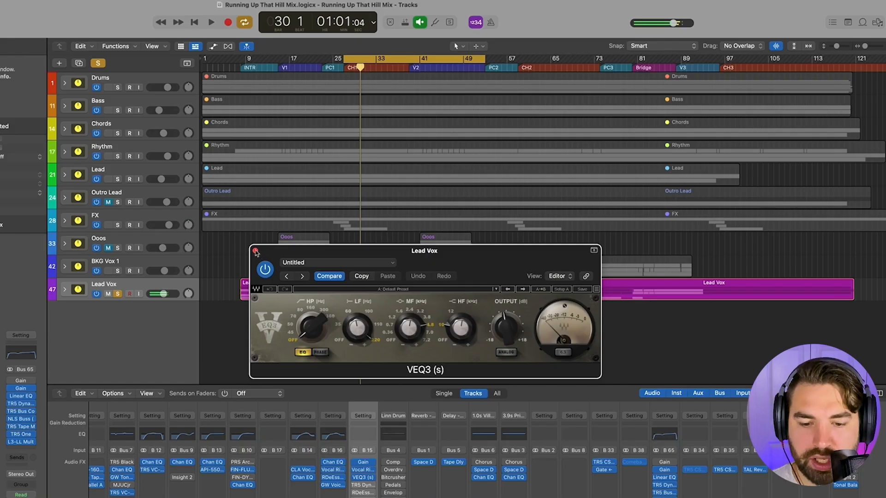
{"action": "left_click", "coordinate": [166, 121]}
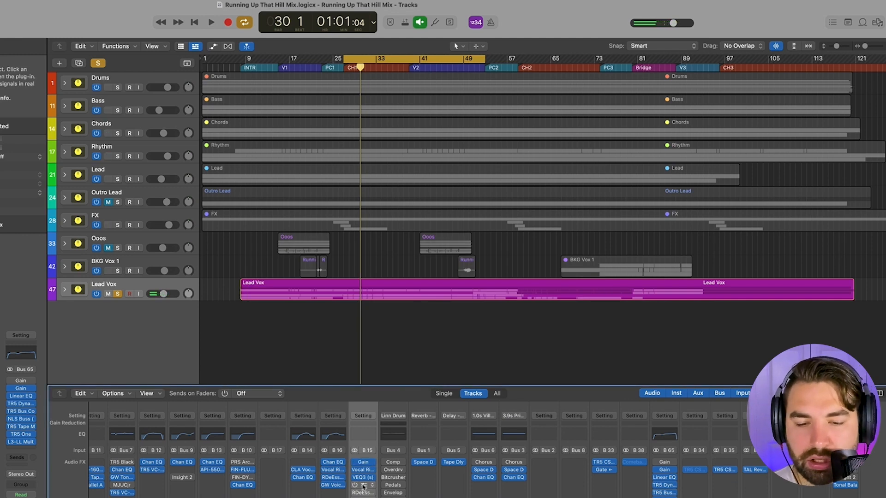
- Open the TR5 Dyna-Mu plug-in on Lead Vox, place it over the arrangement and play the soloed vocal with the compressor bypassed
{"action": "left_click", "coordinate": [363, 485]}
{"action": "left_click_drag", "start_coordinate": [375, 123], "coordinate": [608, 125]}
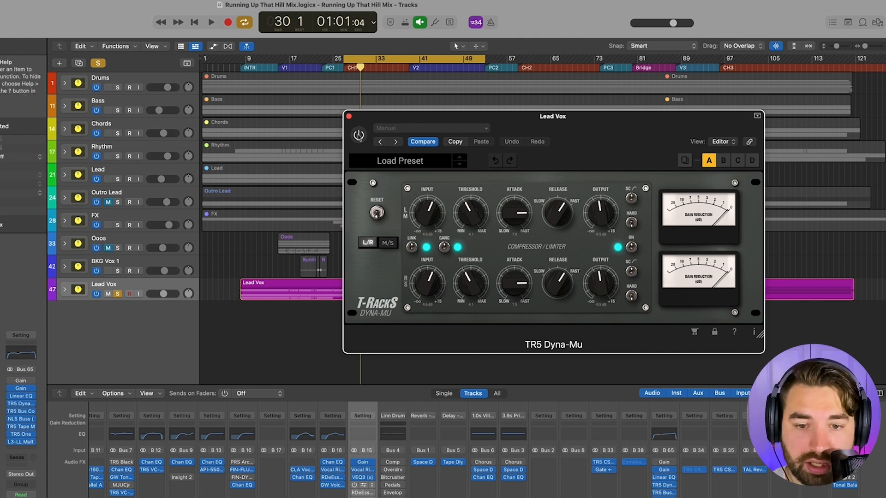
{"action": "key", "text": "space"}
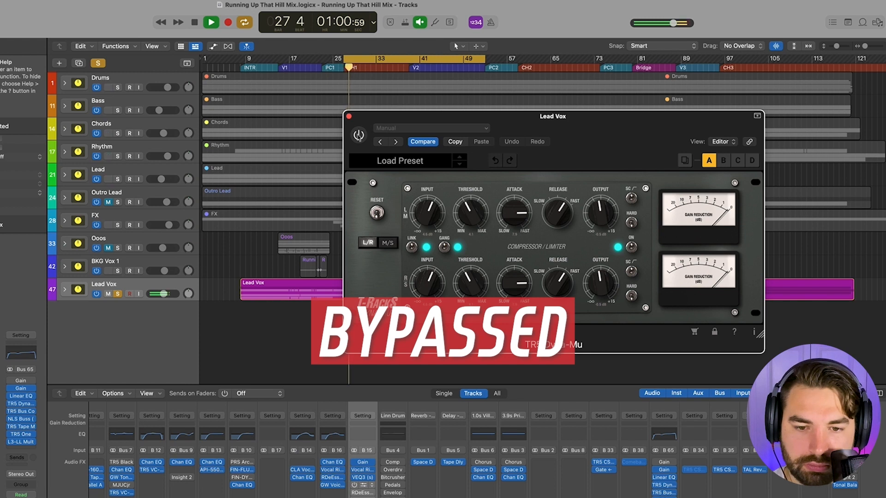
- Compare Lead Vox with TR5 Dyna-Mu active and bypassed, leave it active, close the plug-in and stop playback
{"action": "left_click", "coordinate": [359, 136]}
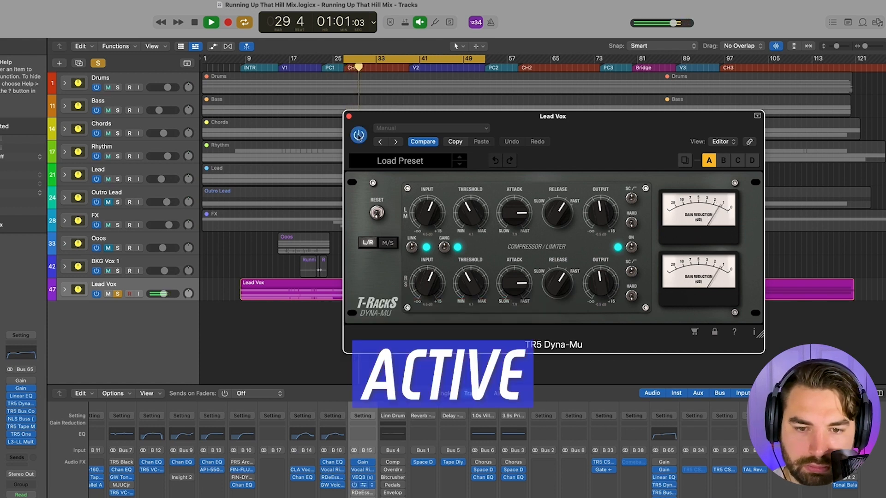
{"action": "left_click", "coordinate": [358, 135]}
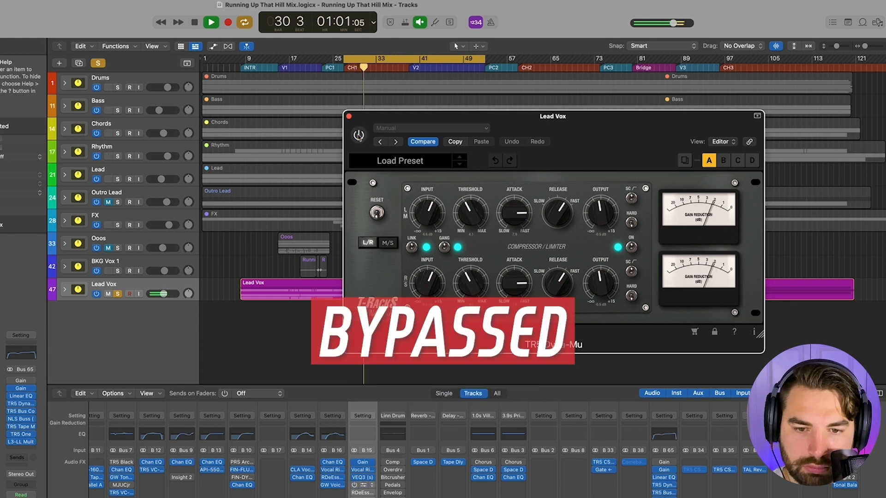
{"action": "left_click", "coordinate": [359, 136]}
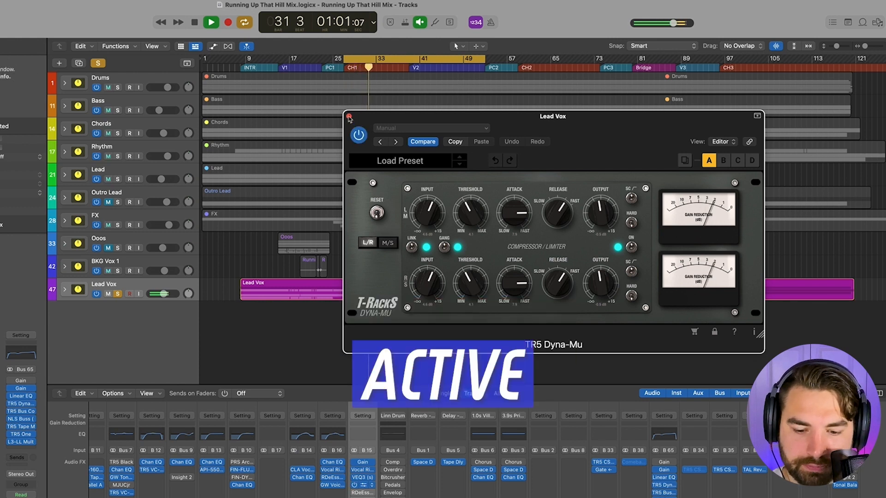
{"action": "left_click", "coordinate": [348, 117]}
{"action": "key", "text": "space"}
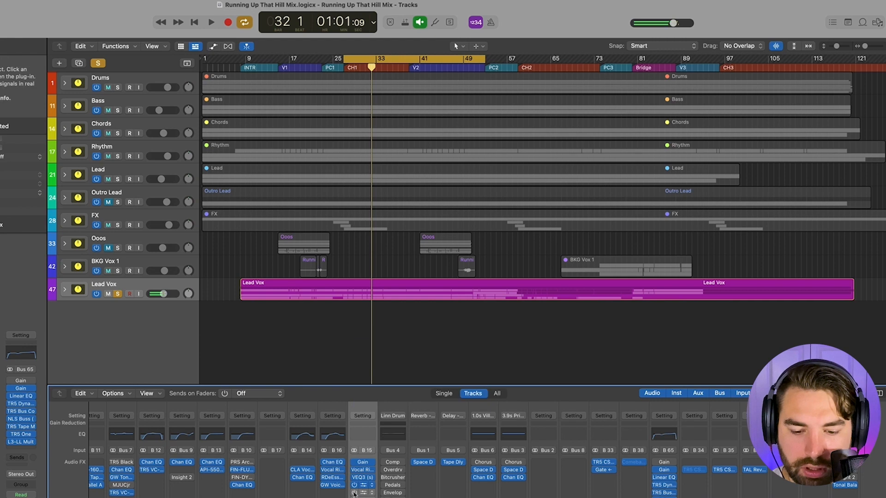
- View the GW VoiceCentric plug-in on Lead Vox and close it
{"action": "left_click", "coordinate": [363, 485]}
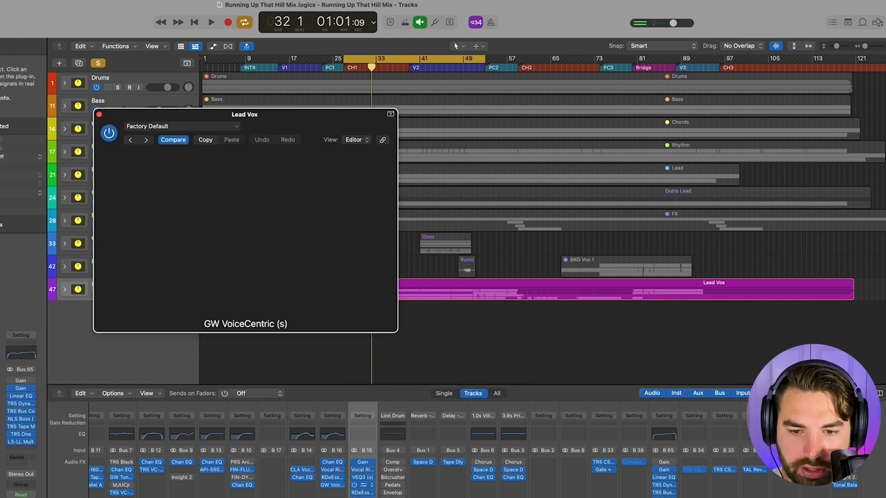
{"action": "left_click", "coordinate": [99, 114]}
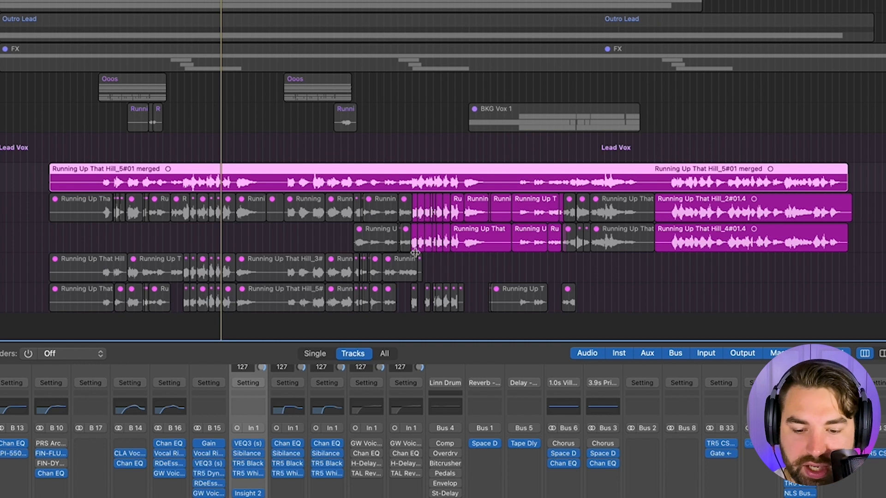
- View the Sibilance plug-in on the Comp track inside the Lead Vox stack and close it
{"action": "scroll", "coordinate": [258, 466], "scroll_direction": "right", "scroll_amount": 1}
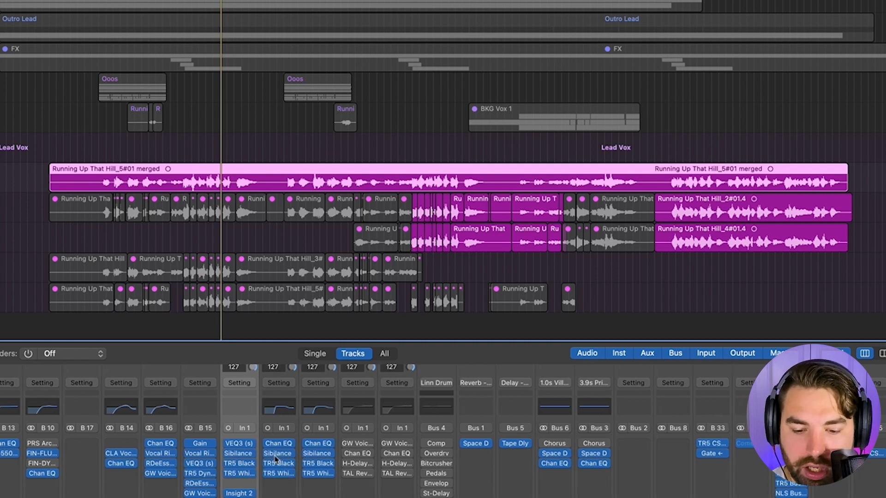
{"action": "scroll", "coordinate": [245, 450], "scroll_direction": "right", "scroll_amount": 1}
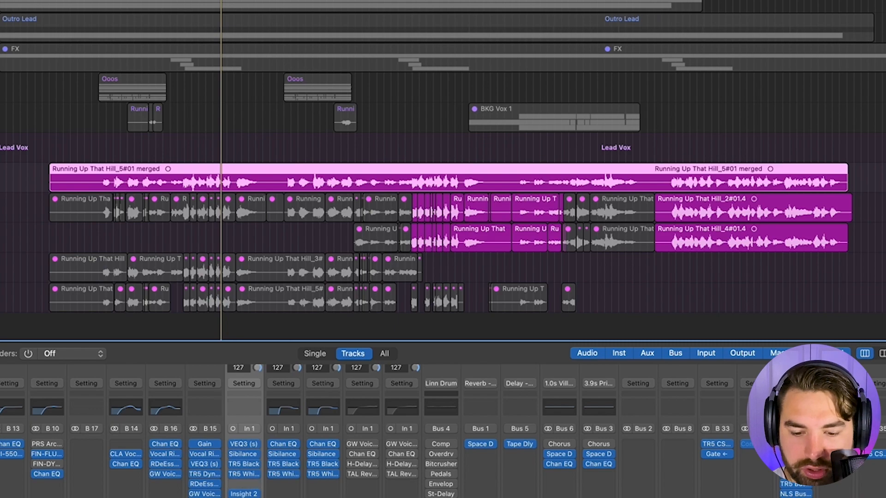
{"action": "left_click", "coordinate": [235, 453]}
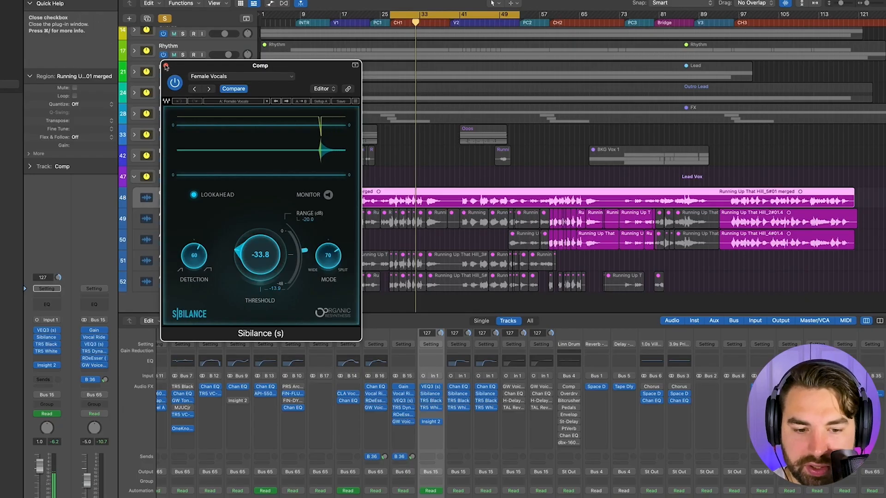
{"action": "left_click", "coordinate": [165, 66]}
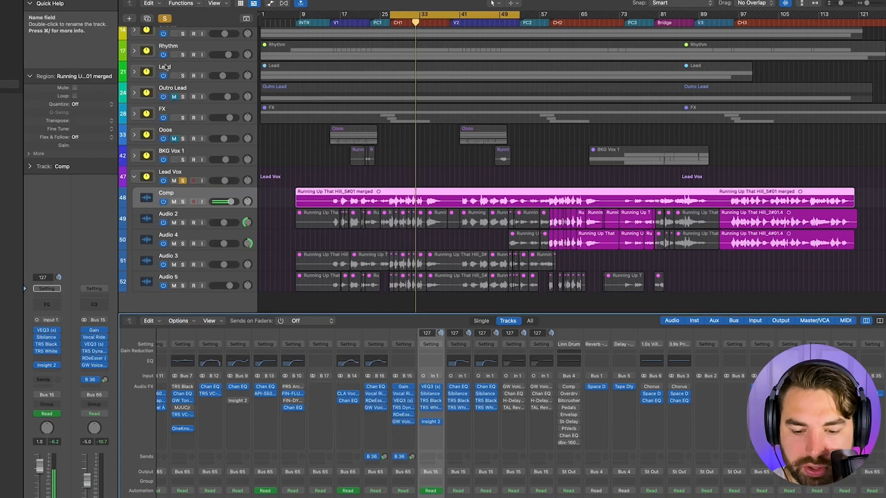
- Open the TR5 Black 76 and TR5 White 2A compressors on the Comp track and arrange them side by side
{"action": "left_click", "coordinate": [431, 401]}
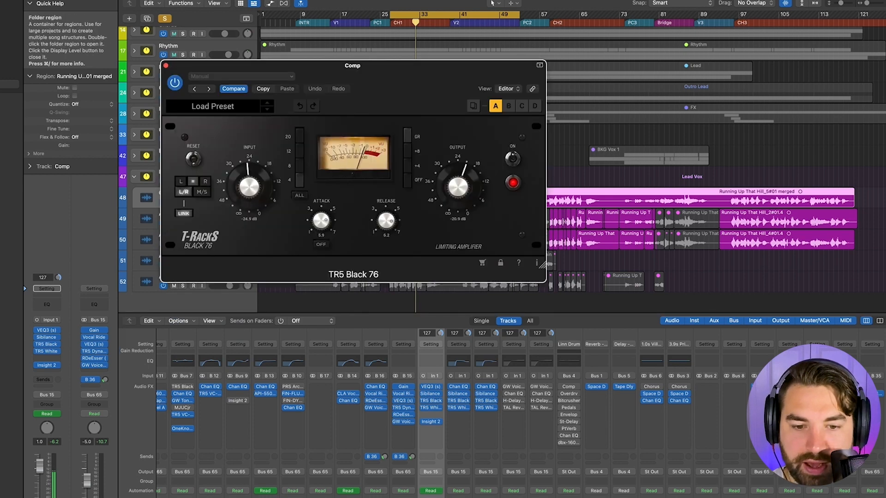
{"action": "left_click_drag", "start_coordinate": [398, 65], "coordinate": [160, 47]}
{"action": "left_click", "coordinate": [430, 409]}
{"action": "left_click_drag", "start_coordinate": [433, 75], "coordinate": [594, 60]}
{"action": "left_click_drag", "start_coordinate": [222, 44], "coordinate": [226, 45]}
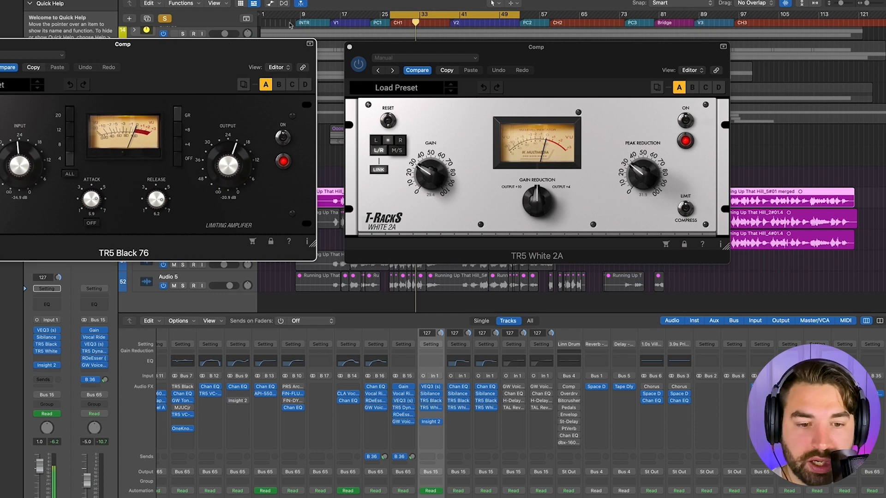
{"action": "left_click_drag", "start_coordinate": [157, 60], "coordinate": [174, 54]}
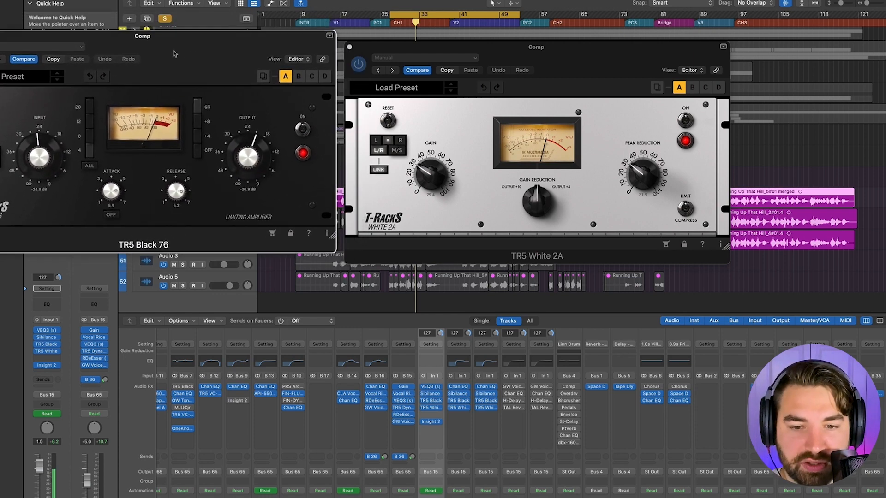
- Close the TR5 White 2A and TR5 Black 76 plug-ins of the Comp track
{"action": "left_click", "coordinate": [570, 54]}
{"action": "key", "text": "super+w"}
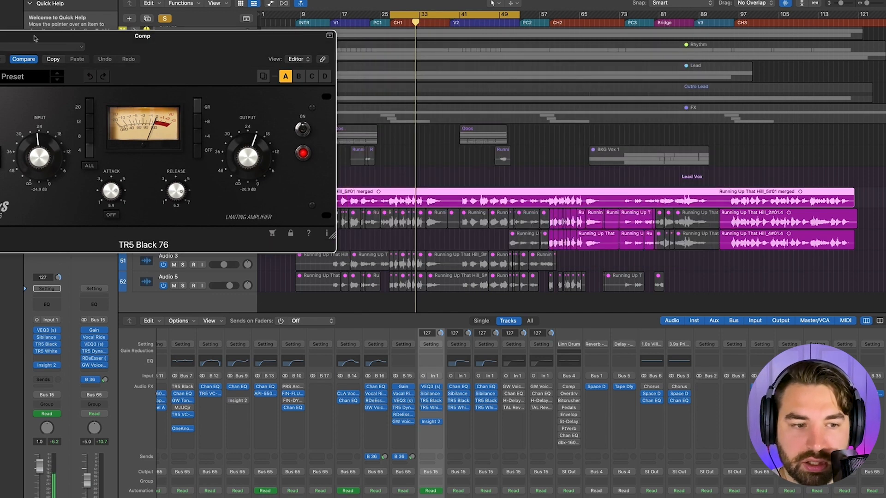
{"action": "key", "text": "super+w"}
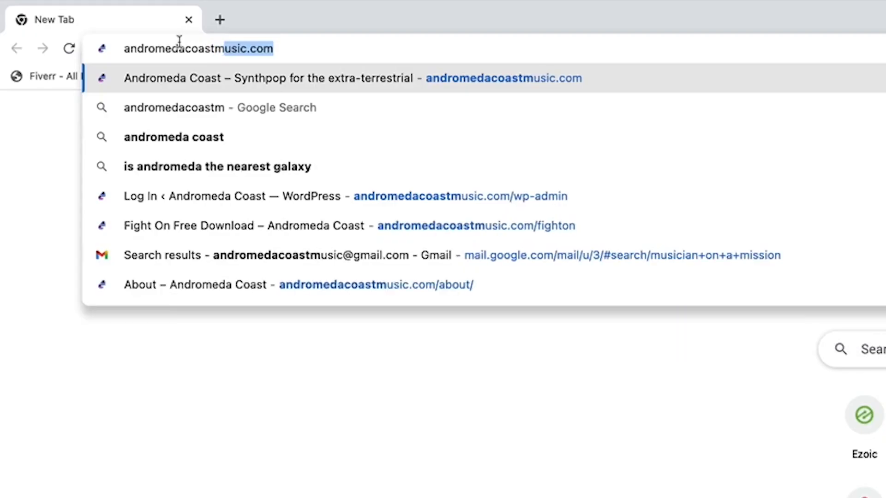
- Switch to Chrome and load the free song download page at andromedacoastmusic.com/runningupthathill/
{"action": "type", "text": "usic.co"}
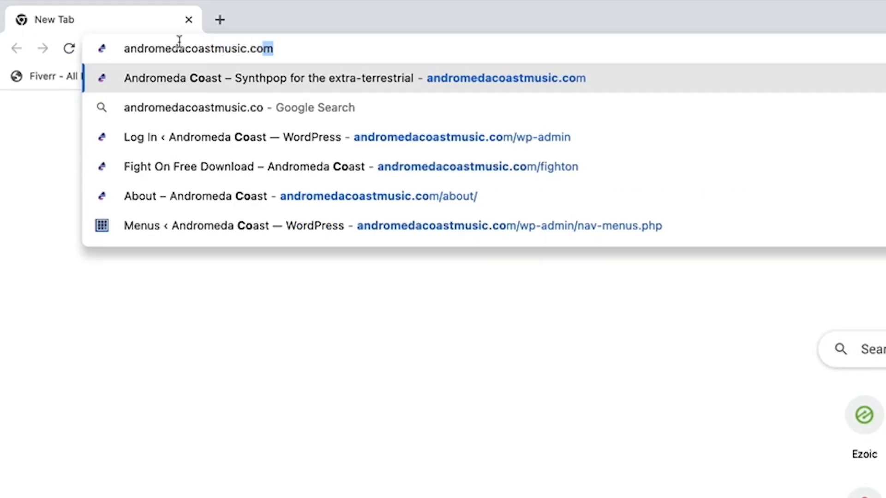
{"action": "type", "text": "m/running"}
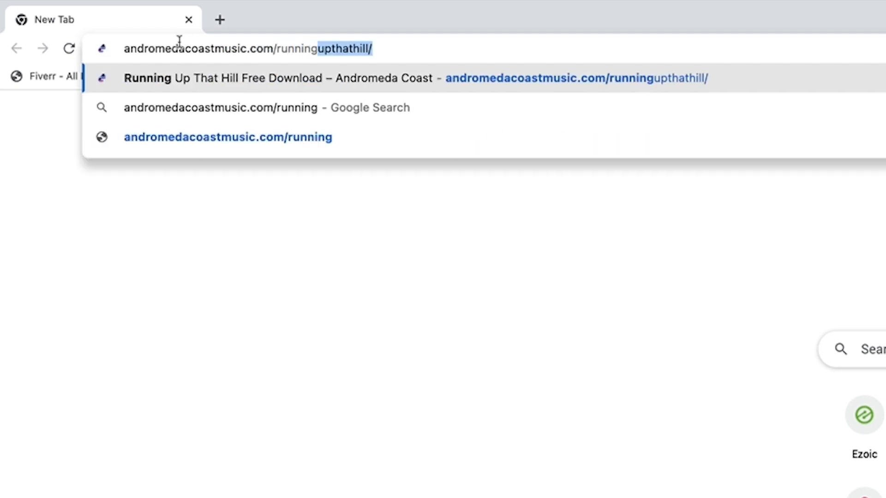
{"action": "key", "text": "Return"}
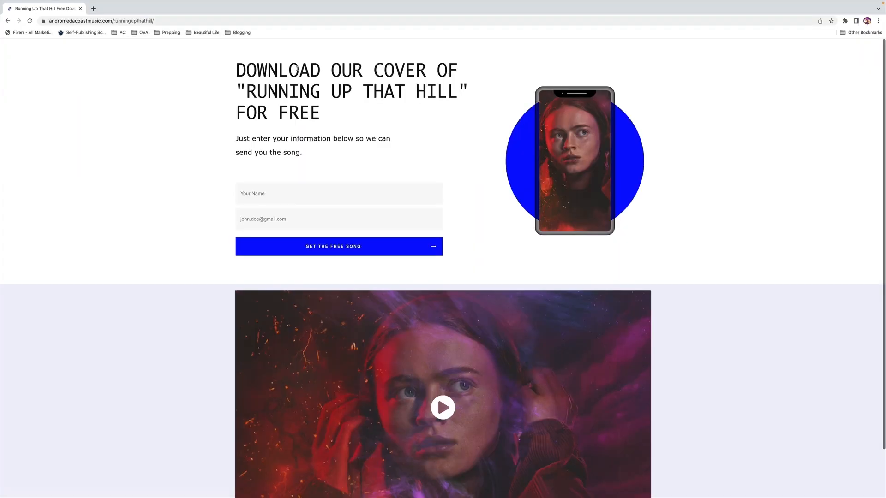